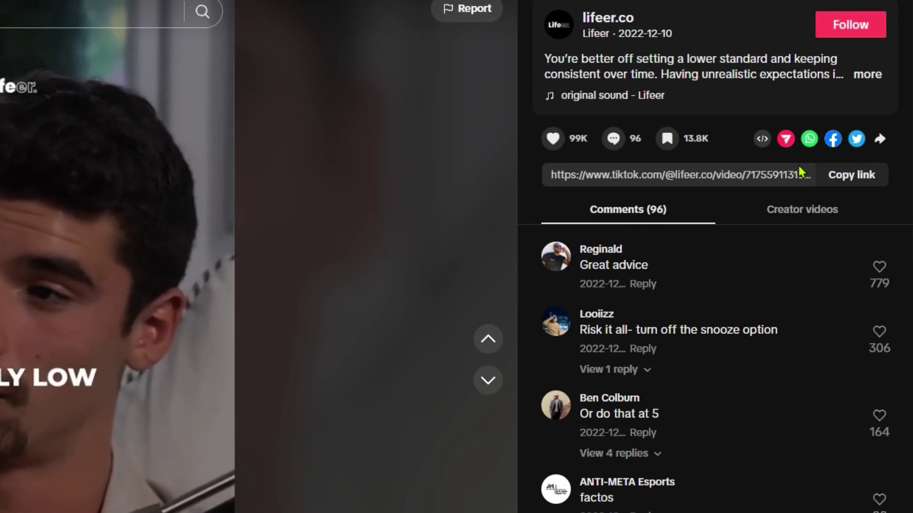
Step: Copy the TikTok video's link into ssstik.io and download its soundtrack as MP3
left_click(844, 176)
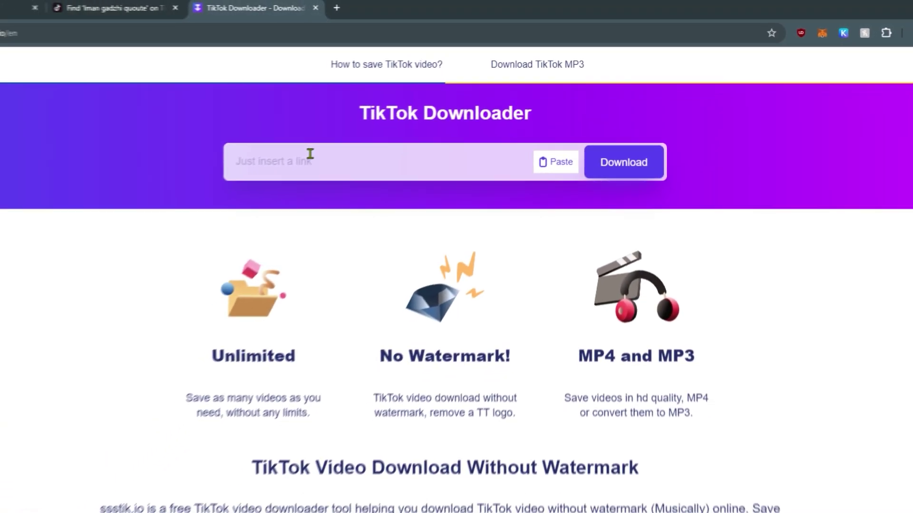
key("ctrl+v")
left_click(627, 151)
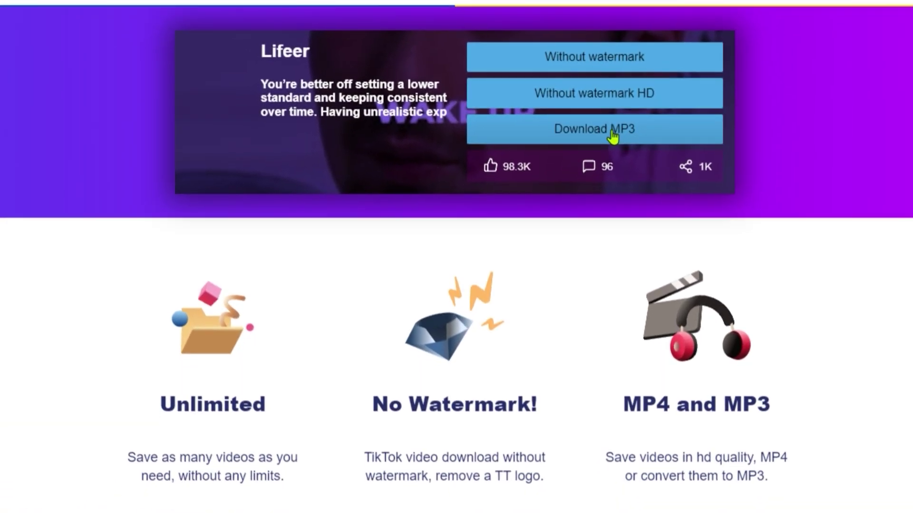
left_click(587, 172)
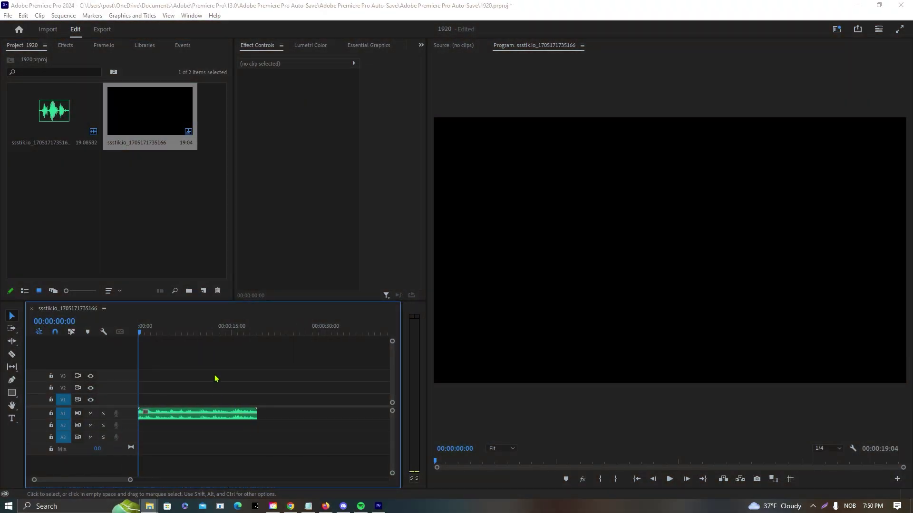
Step: Set the sequence frame size to vertical 1080 × 1920 in Sequence Settings
left_click(64, 15)
left_click(91, 24)
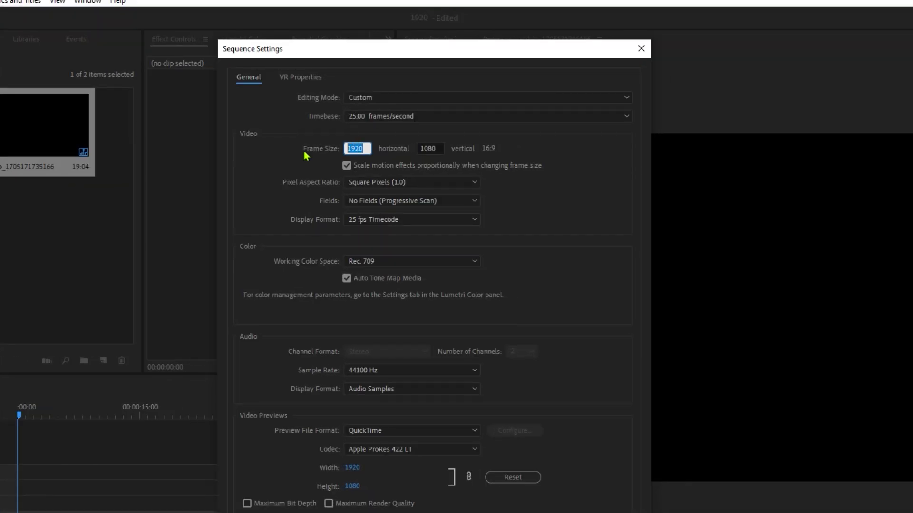
type("1080")
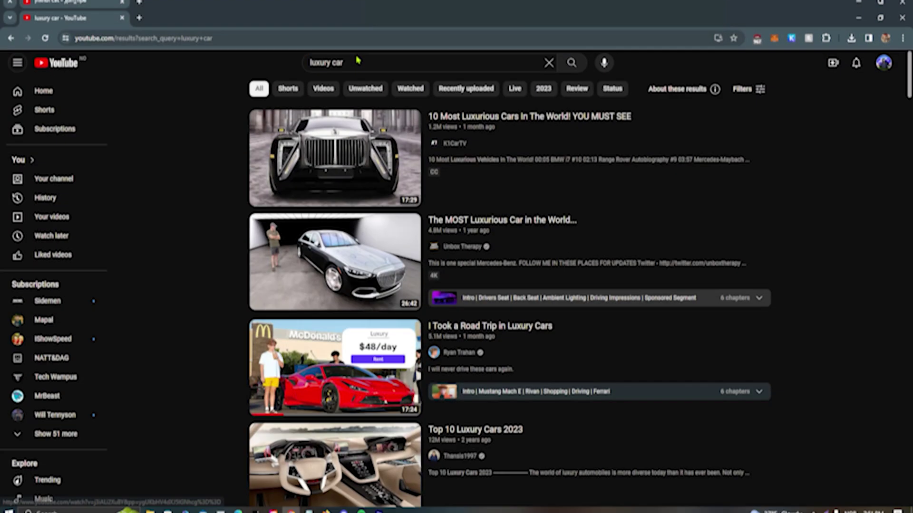
Step: Search YouTube for 'luxury car video' and open 'Flame Spitting Aventador S in [4K]'
left_click(369, 57)
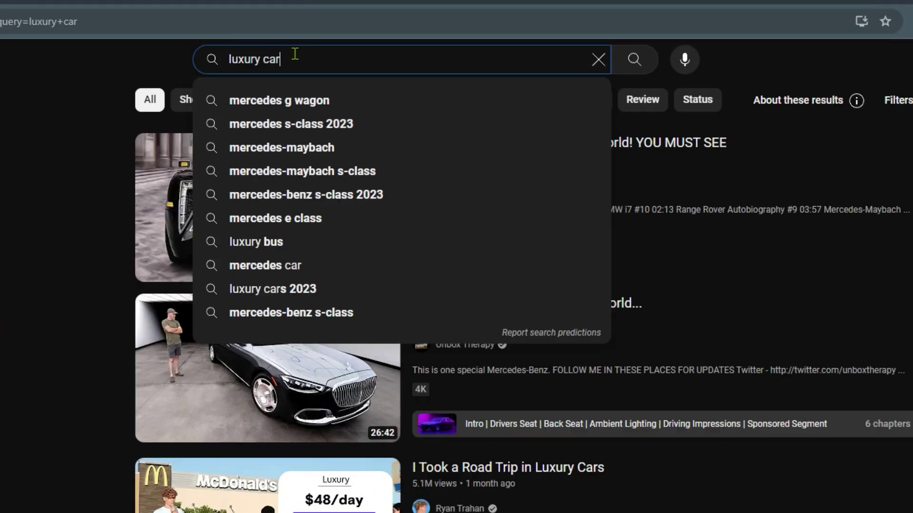
type("video")
key("Return")
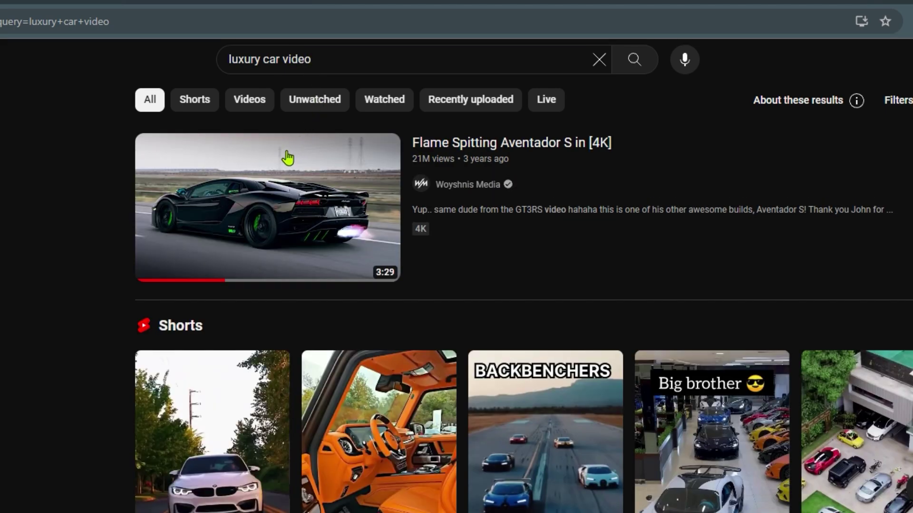
left_click(287, 156)
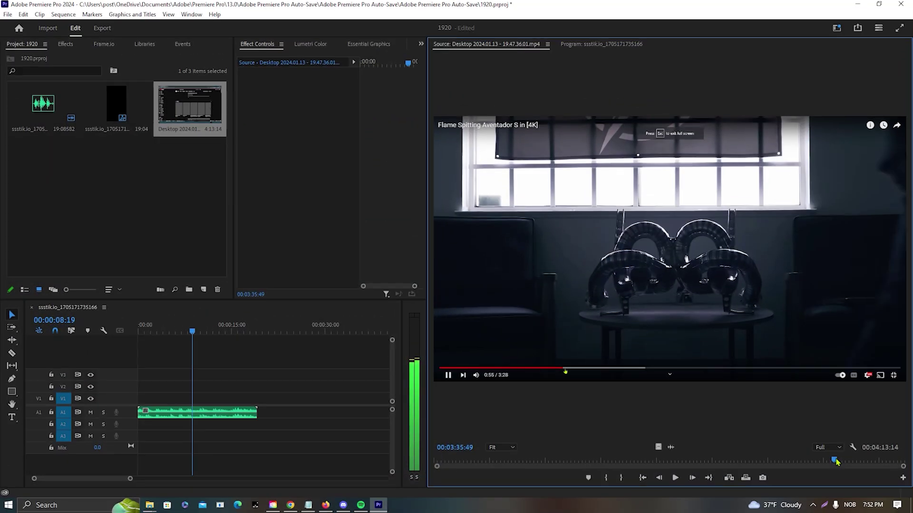
Step: Mark in and out points on the Aventador footage and place that section in the sequence
key("i")
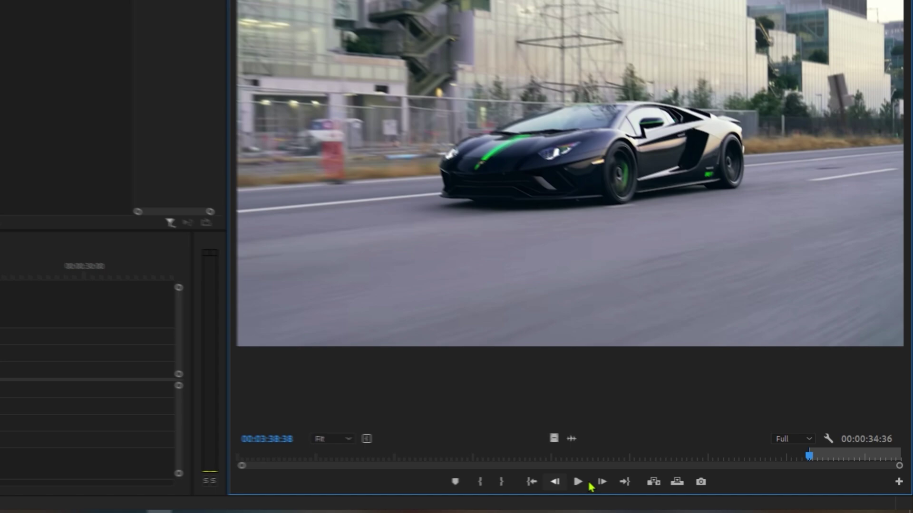
left_click_drag(836, 461, 886, 451)
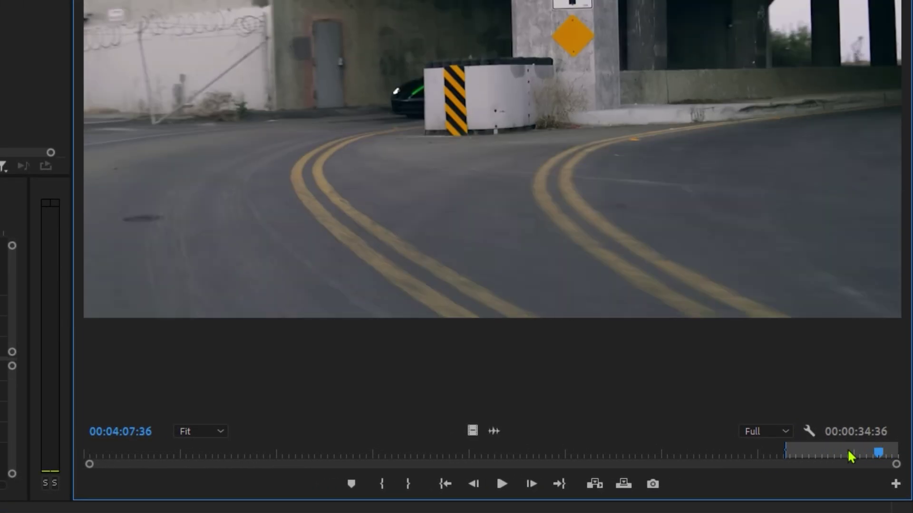
left_click(412, 484)
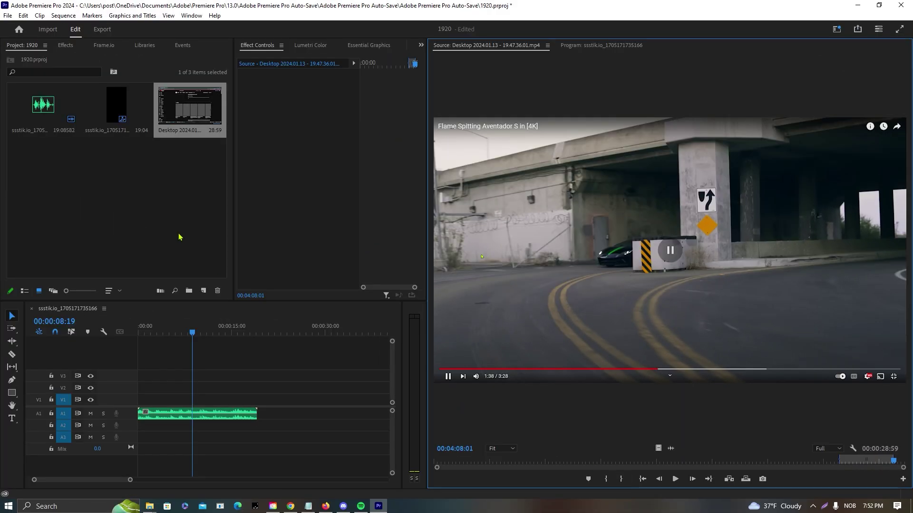
left_click_drag(190, 109, 142, 381)
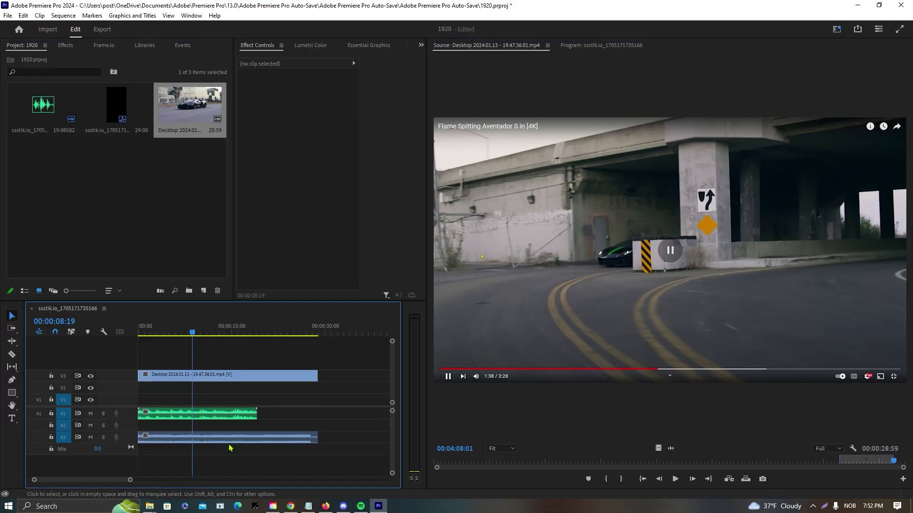
Step: Delete the clip's audio, move the video to V1 and trim its end to the music
left_click(233, 438)
key("Delete")
left_click_drag(228, 375, 228, 399)
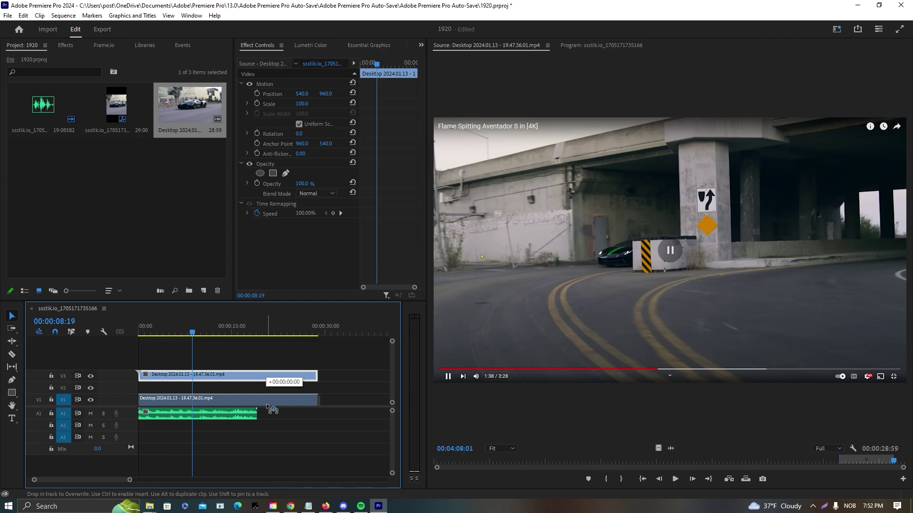
left_click_drag(317, 400, 257, 400)
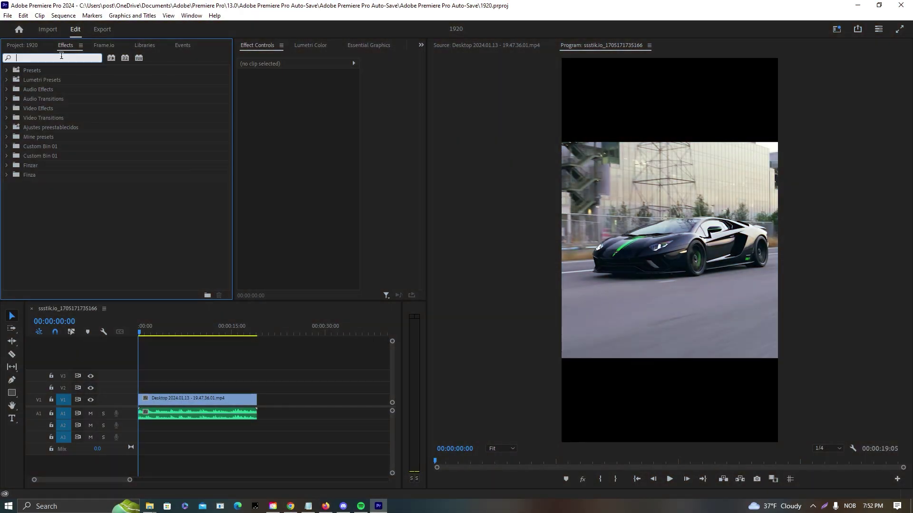
Step: Apply the Auto Reframe effect to the car clip
type("a")
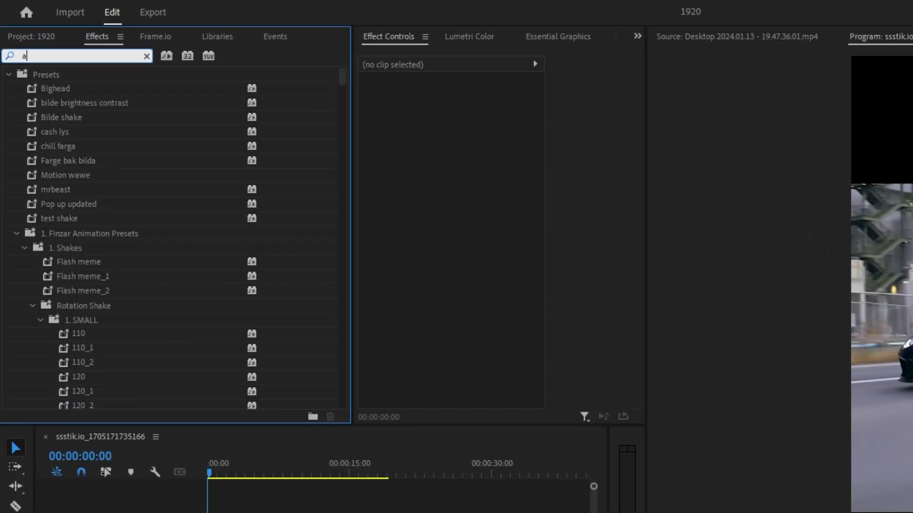
type("uto re")
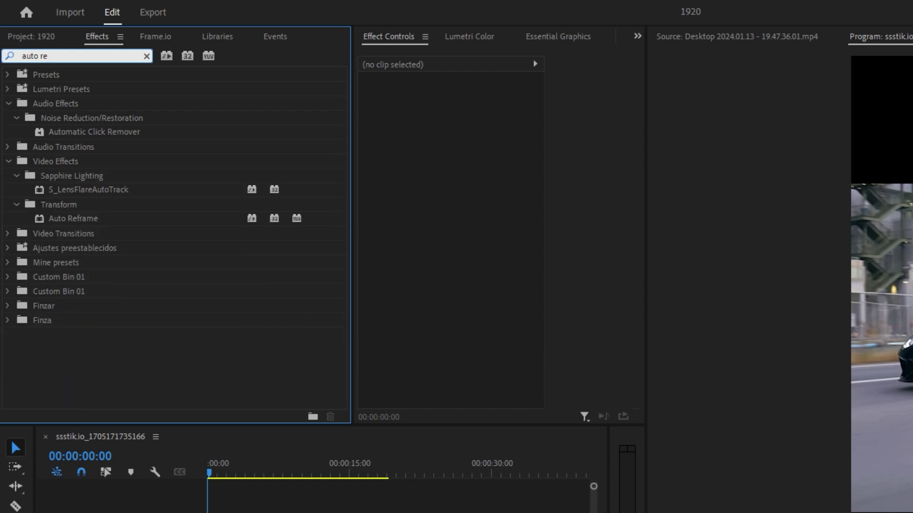
left_click_drag(75, 220, 278, 512)
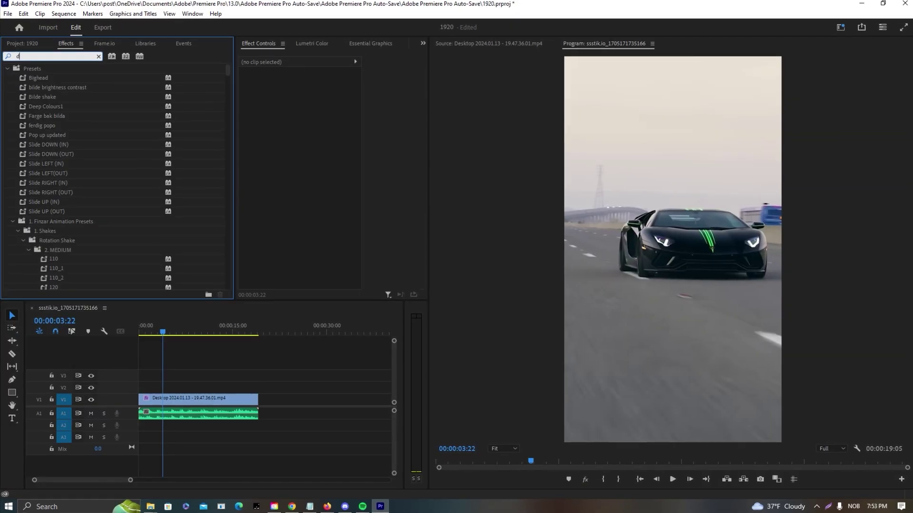
left_click(50, 125)
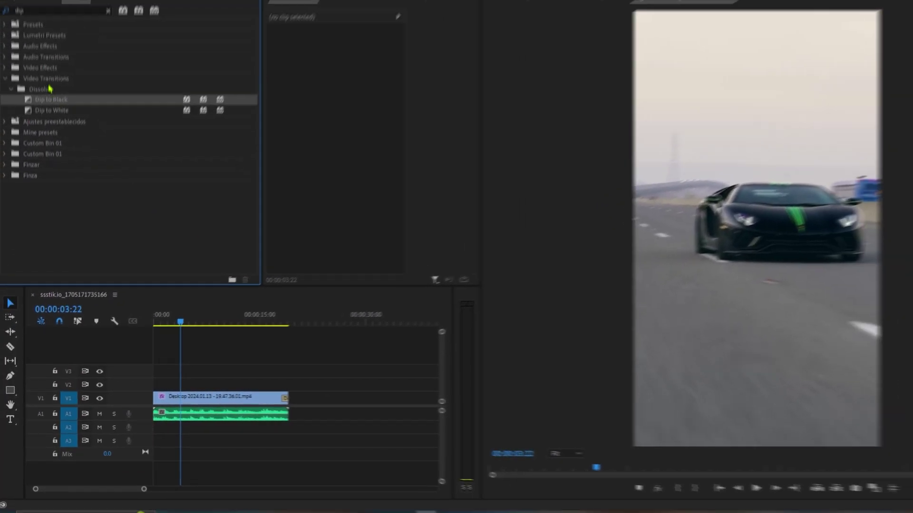
Step: Add an Exponential Fade transition to the end of the TikTok audio
left_click(48, 9)
type("transition")
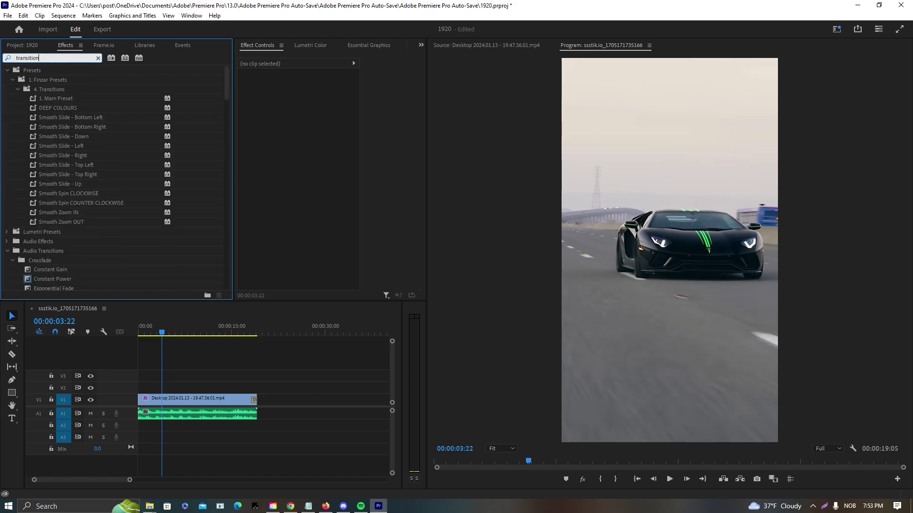
scroll(95, 126, "down", 3)
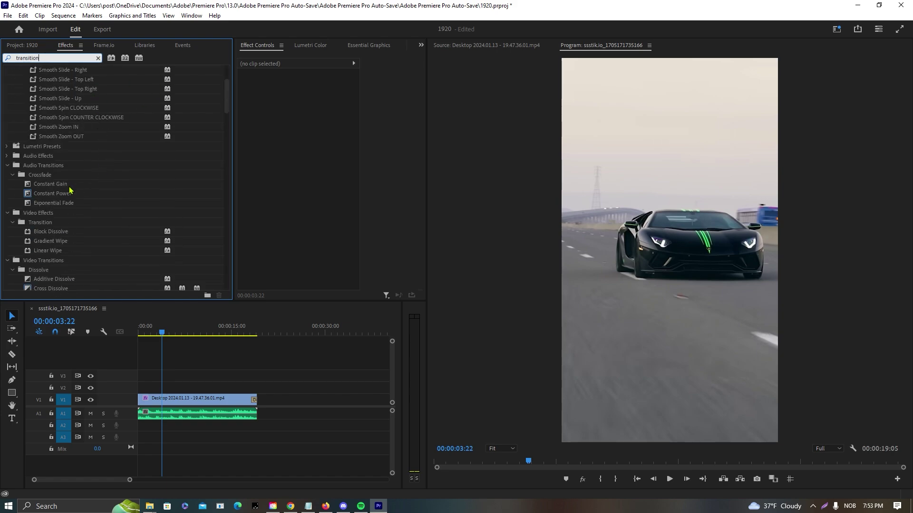
mouse_move(59, 202)
left_mouse_down()
mouse_move(272, 415)
mouse_move(256, 413)
left_mouse_up()
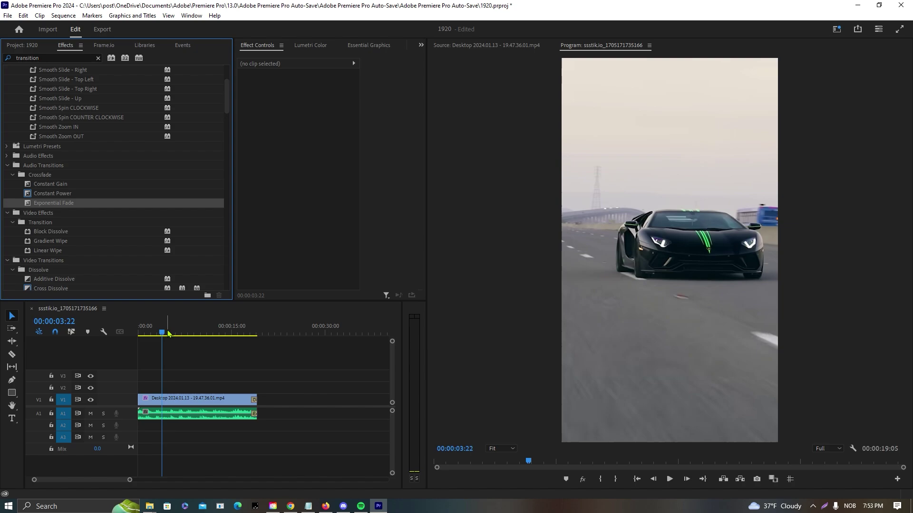
key("Home")
Step: Add Dip to Black at the start of the V1 car clip and preview it
left_click(98, 57)
left_click(82, 57)
type("transit")
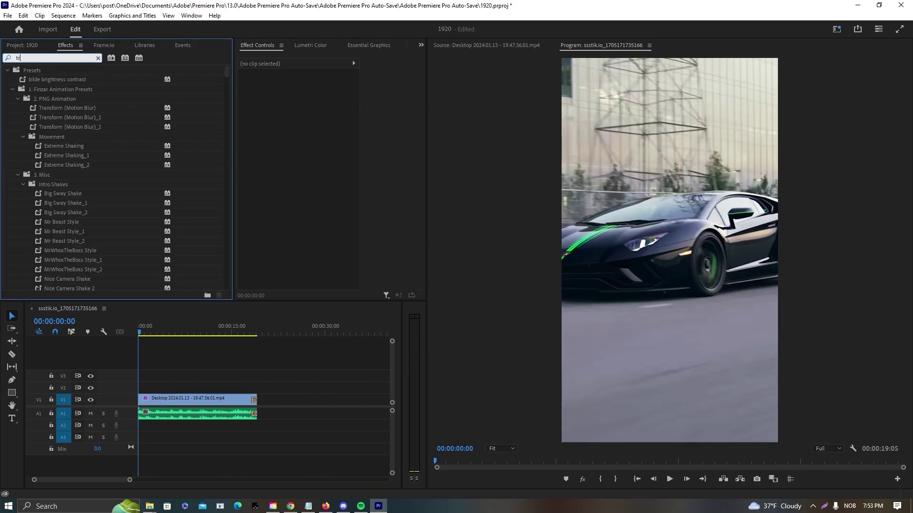
scroll(58, 167, "down", 4)
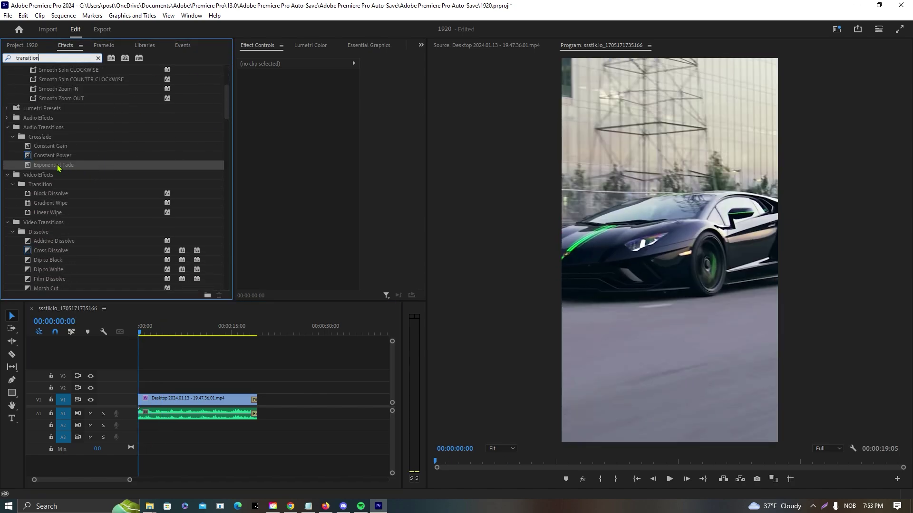
left_click_drag(54, 264, 144, 402)
key("space")
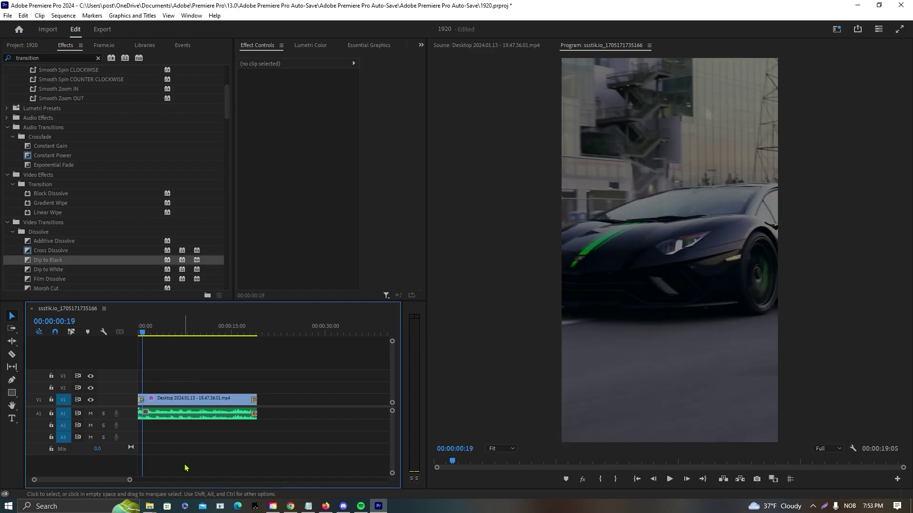
left_click_drag(129, 480, 102, 481)
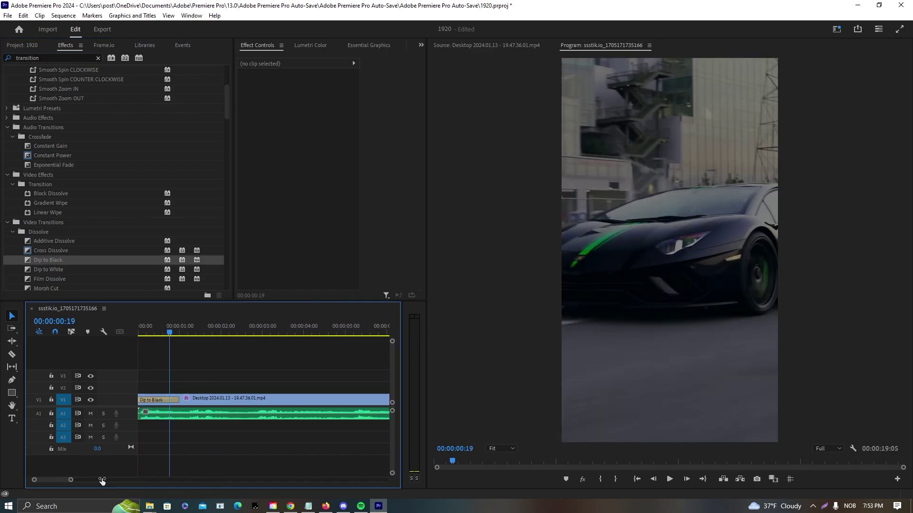
left_click(199, 404)
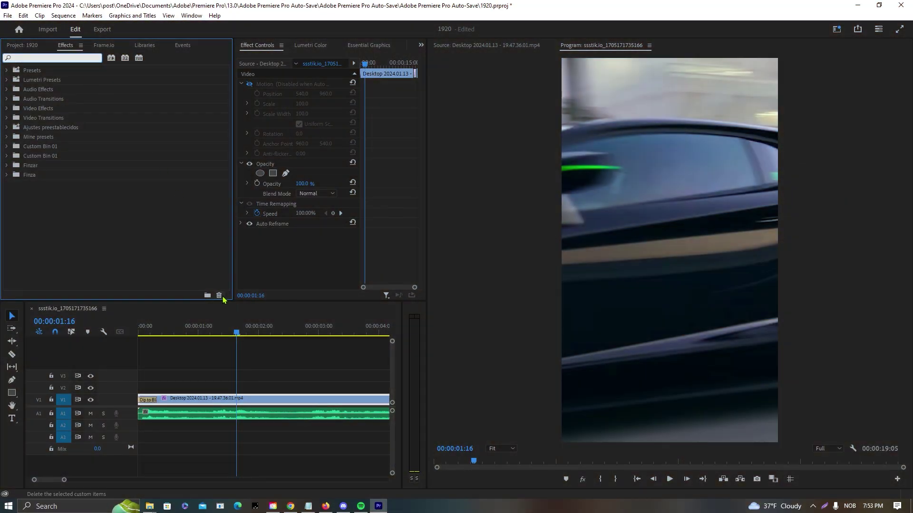
Step: Apply Color Balance (HLS) to the car clip with Saturation -100
type("color hls")
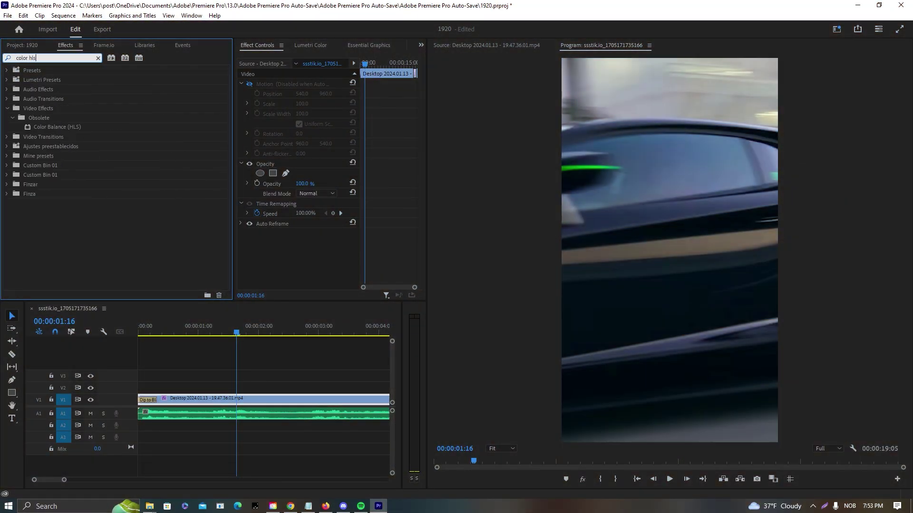
left_click_drag(58, 128, 255, 401)
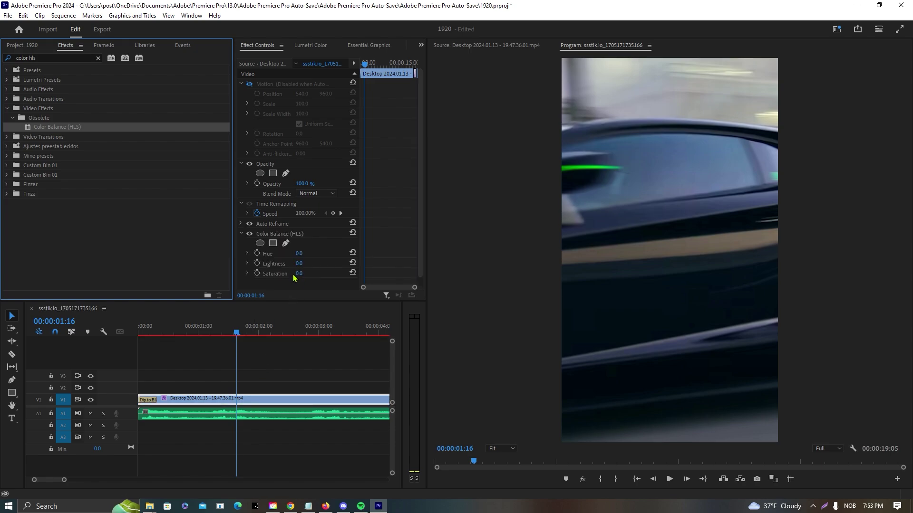
left_click_drag(301, 274, 266, 274)
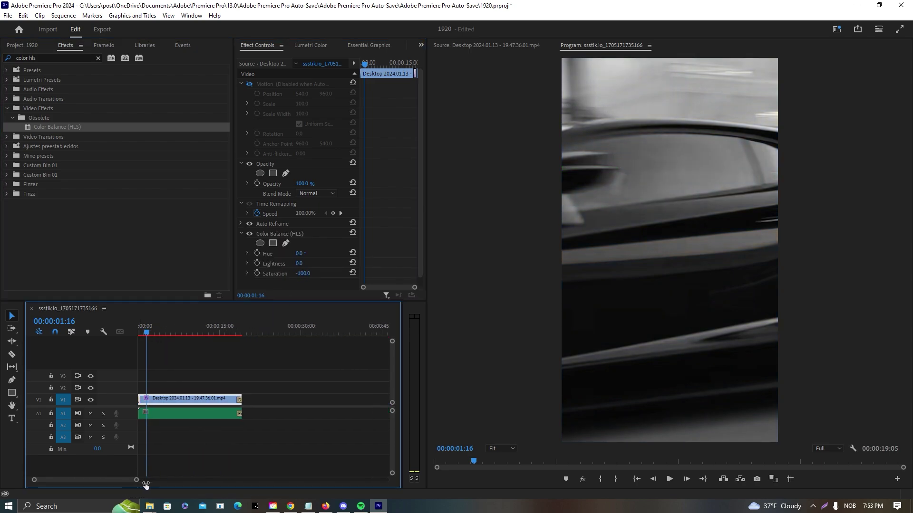
Step: Apply Lumetri Color and set Basic Correction Contrast 20 and Highlights -10, exposure left at 0
left_click_drag(50, 127, 155, 402)
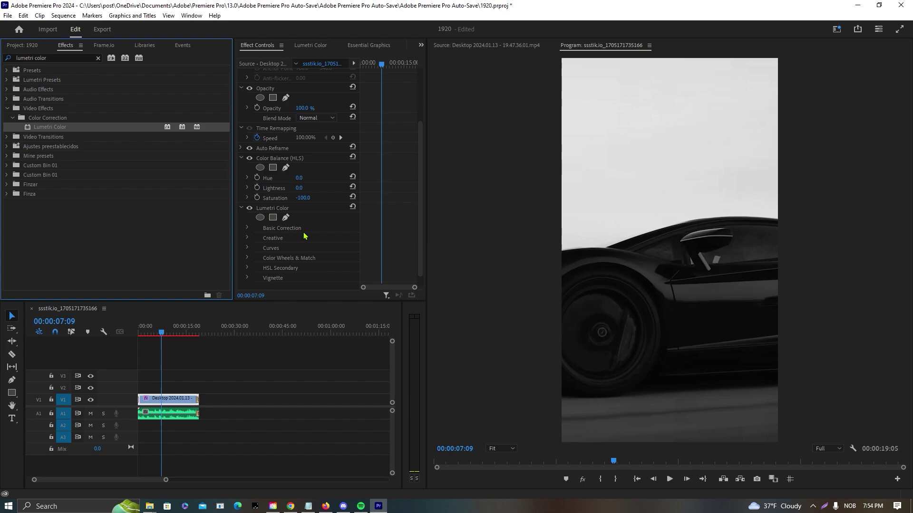
left_click(262, 208)
scroll(267, 208, "down", 5)
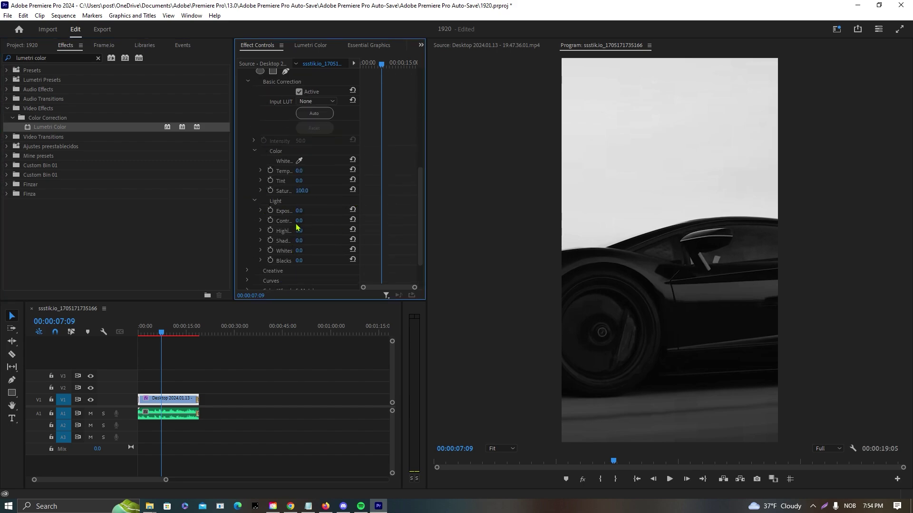
type("7")
key("Return")
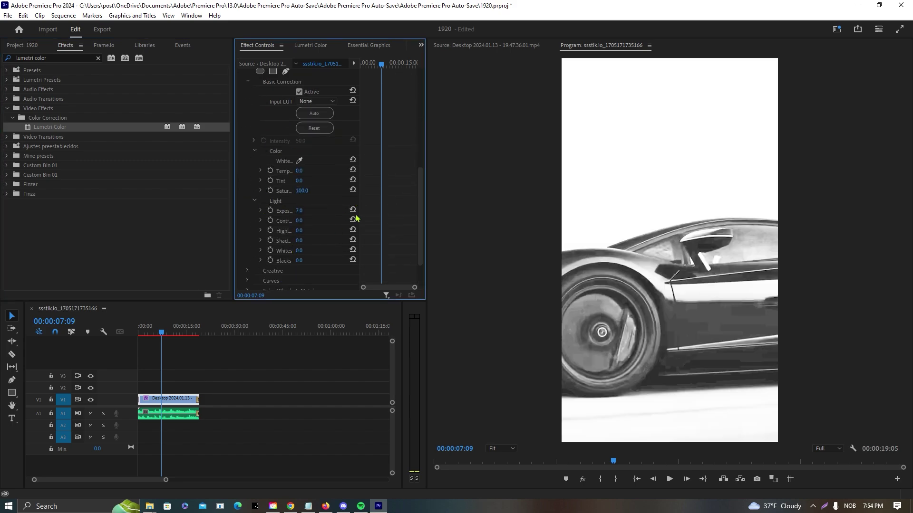
left_click(353, 210)
type("10")
key("Return")
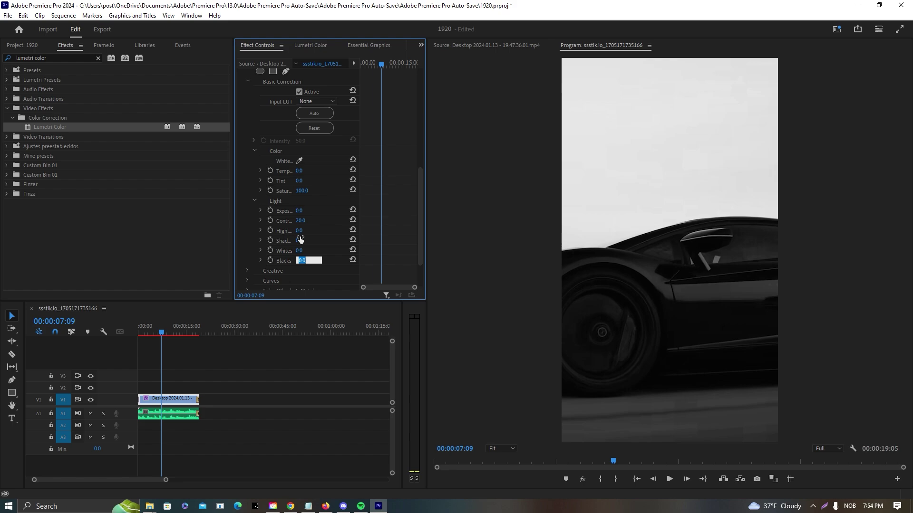
type("-10")
key("Return")
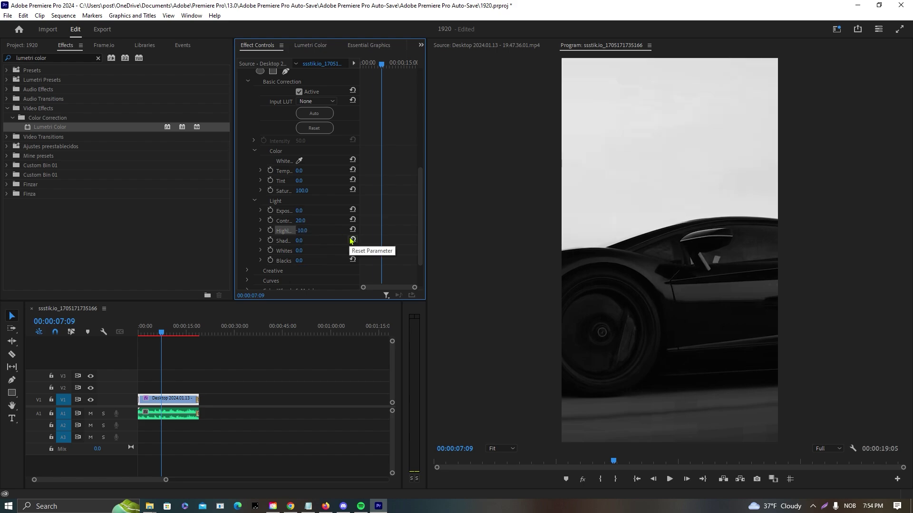
Step: Finish the Lumetri grade with Shadows 5 and a Creative Sharpen of 15
scroll(309, 253, "down", 1)
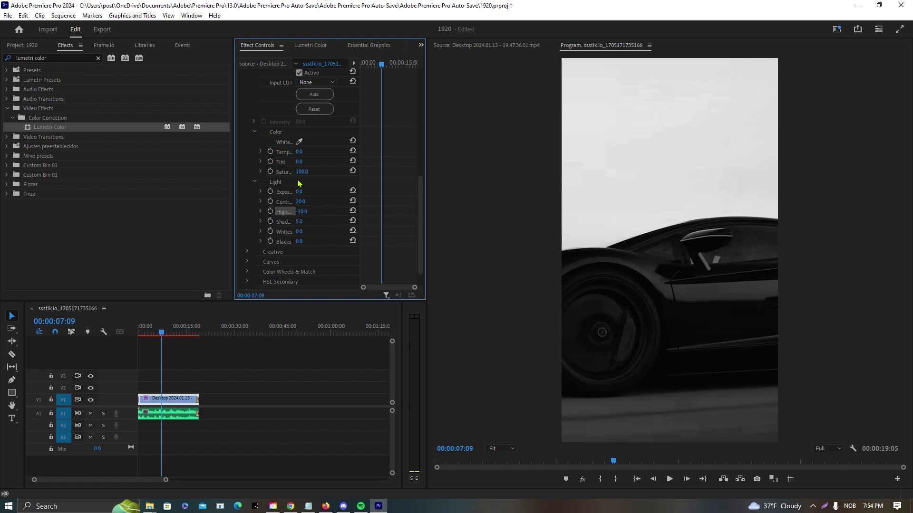
scroll(287, 249, "down", 1)
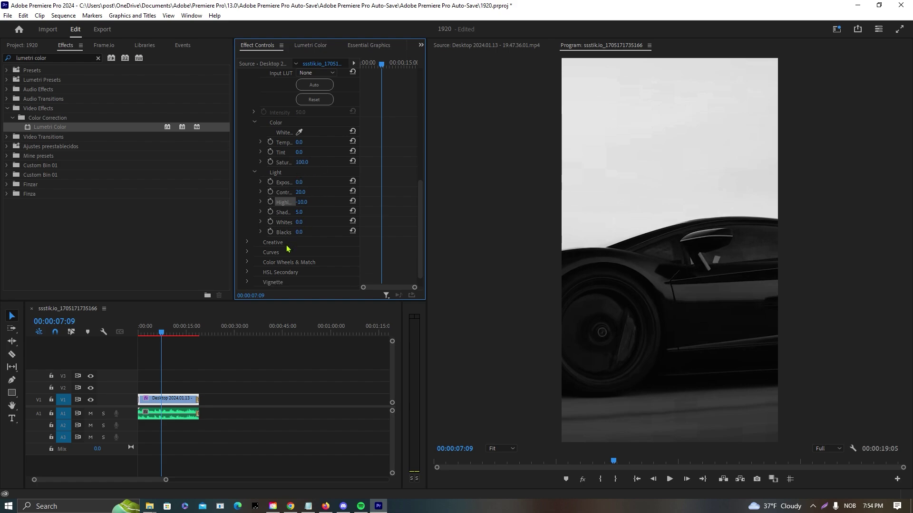
left_click(249, 243)
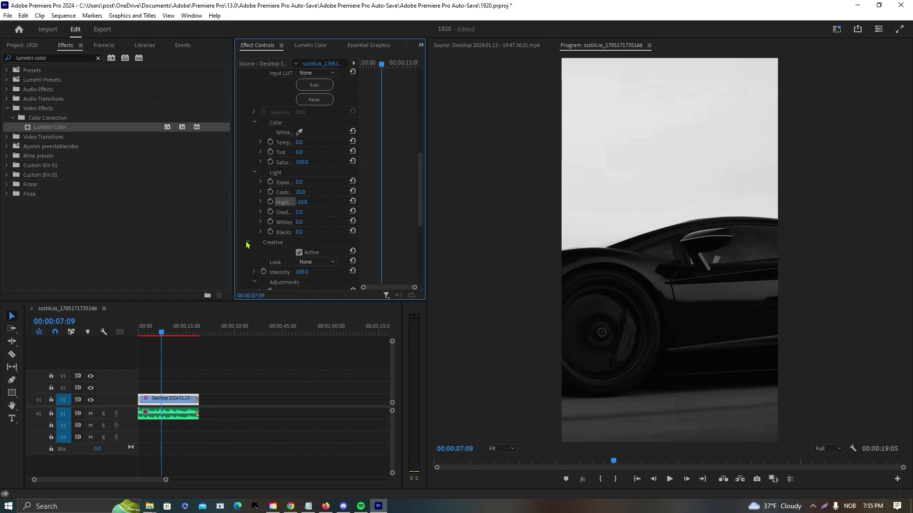
scroll(252, 241, "down", 5)
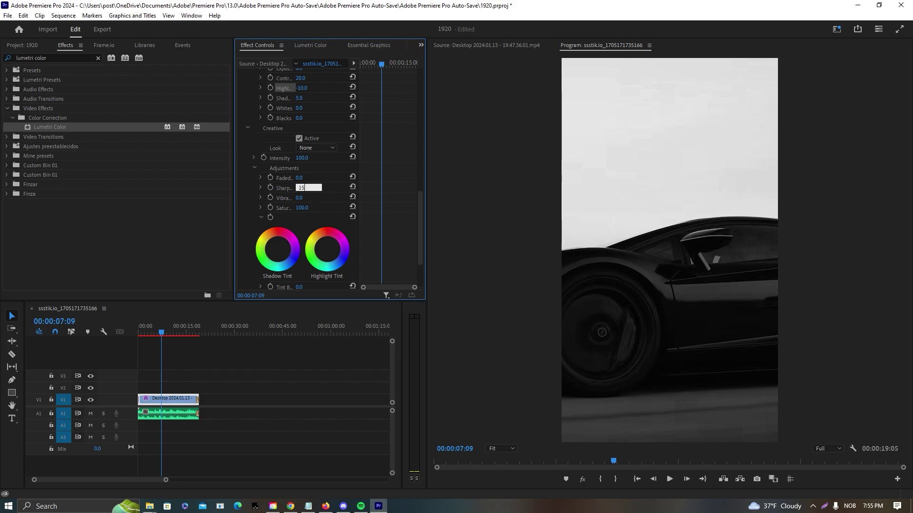
key("Return")
scroll(299, 232, "down", 3)
left_click(251, 240)
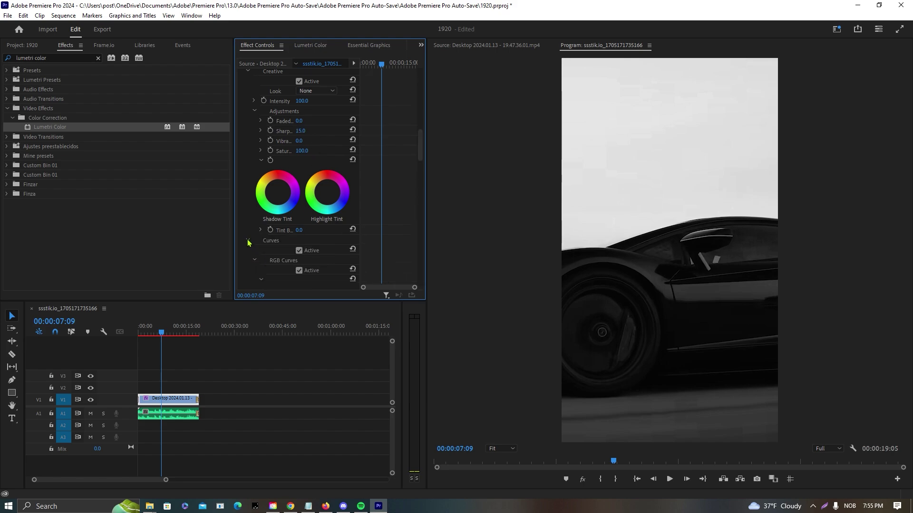
Step: Shape two RGB curve points into an S-curve, darkening shadows and turning the sky grey
scroll(279, 230, "down", 9)
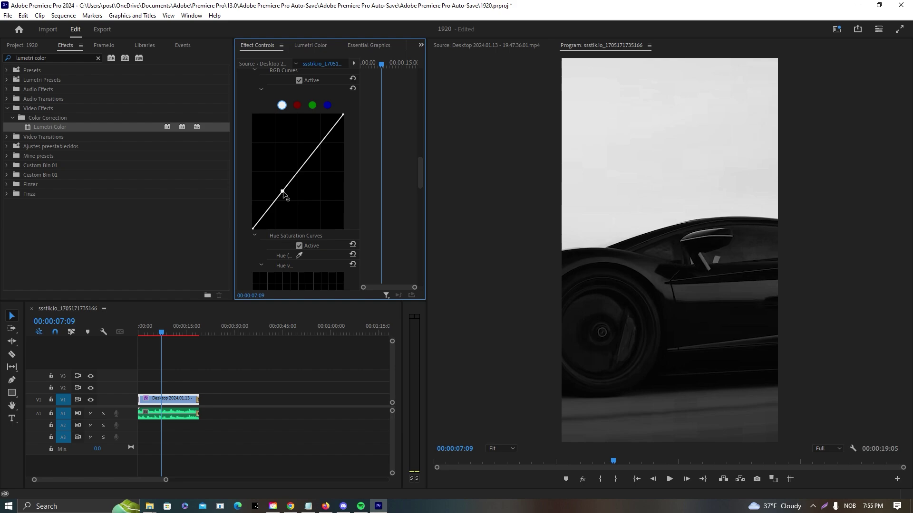
left_click_drag(310, 156, 304, 139)
left_click_drag(283, 192, 279, 203)
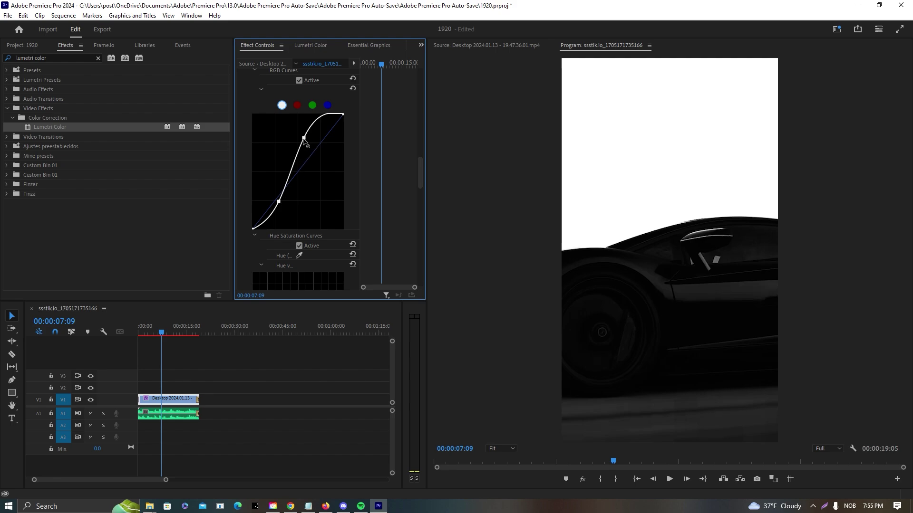
left_click_drag(303, 139, 304, 151)
left_click_drag(278, 203, 281, 205)
left_click_drag(305, 150, 311, 148)
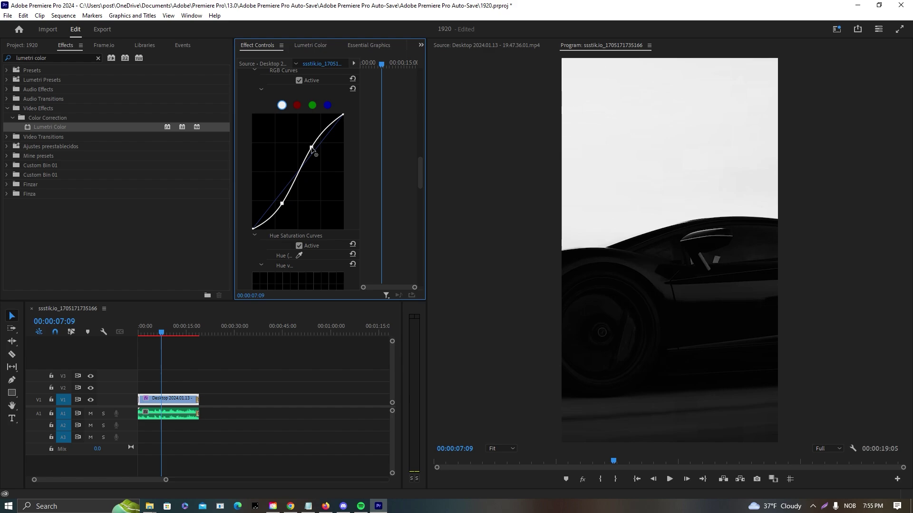
Step: Play back the clip and refine both curve points for deeper shadows and softer highlights
key("space")
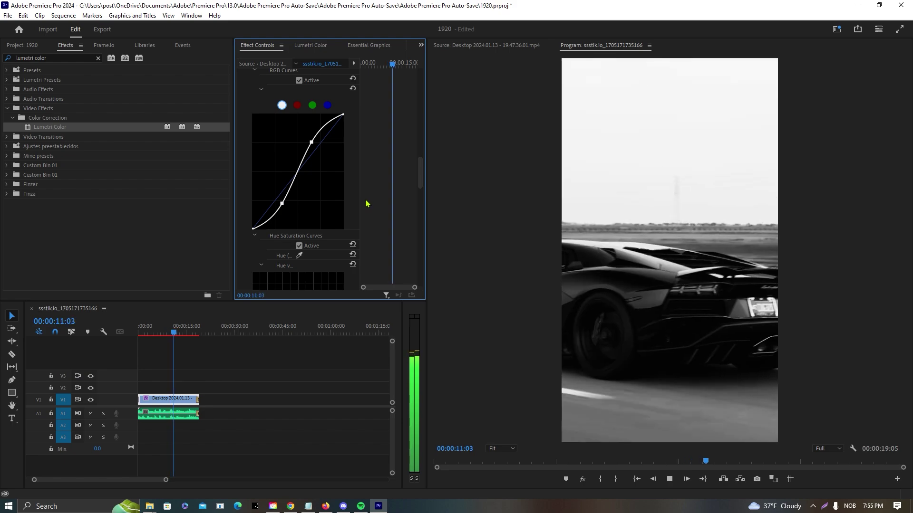
key("space")
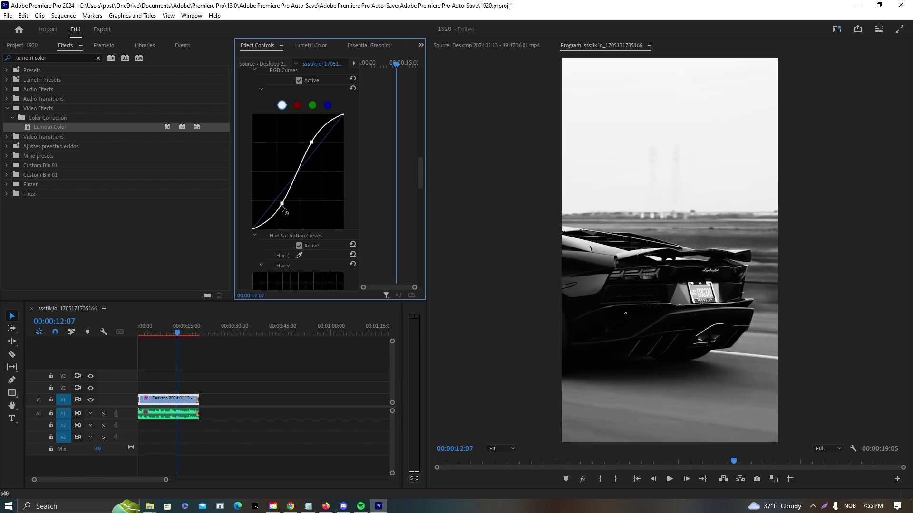
left_click_drag(278, 206, 285, 207)
left_click_drag(312, 142, 309, 145)
Step: Adjust the Lumetri vignette strength around the frame and play the clip to preview it
scroll(310, 147, "down", 15)
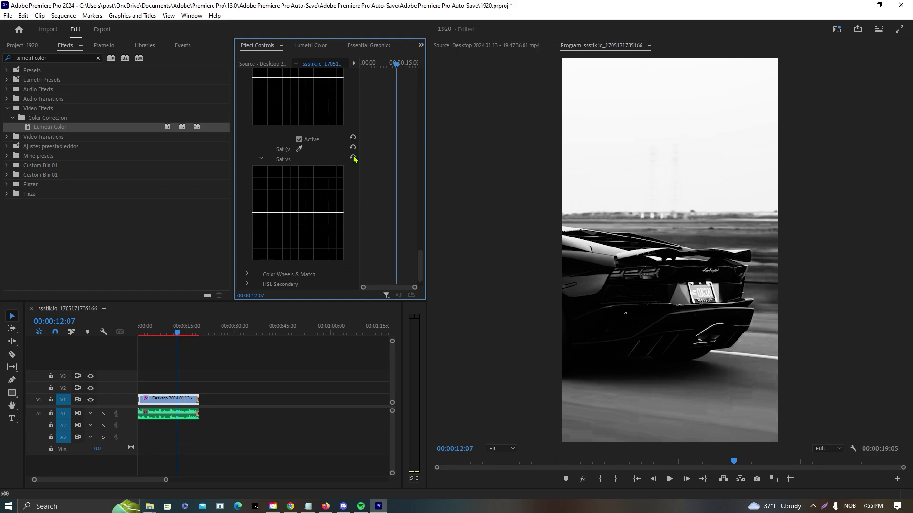
scroll(354, 159, "down", 2)
left_click(247, 254)
scroll(268, 229, "down", 15)
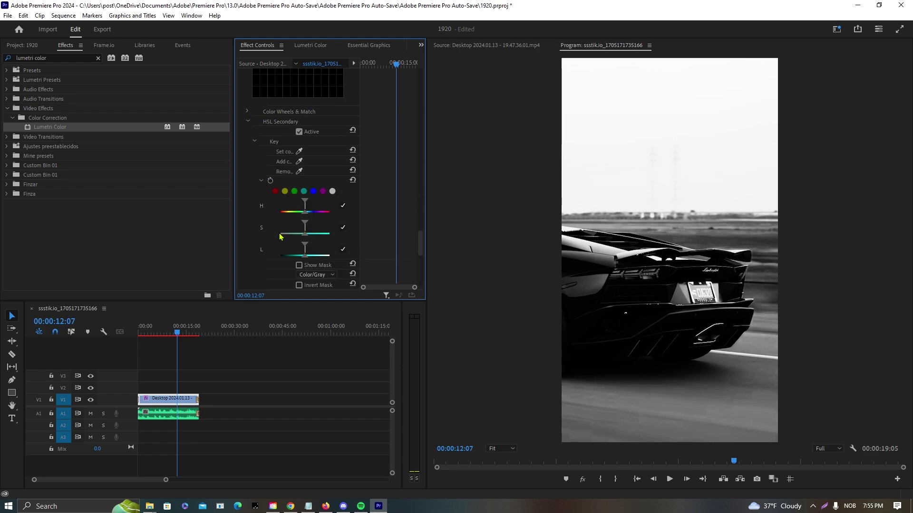
scroll(285, 191, "down", 6)
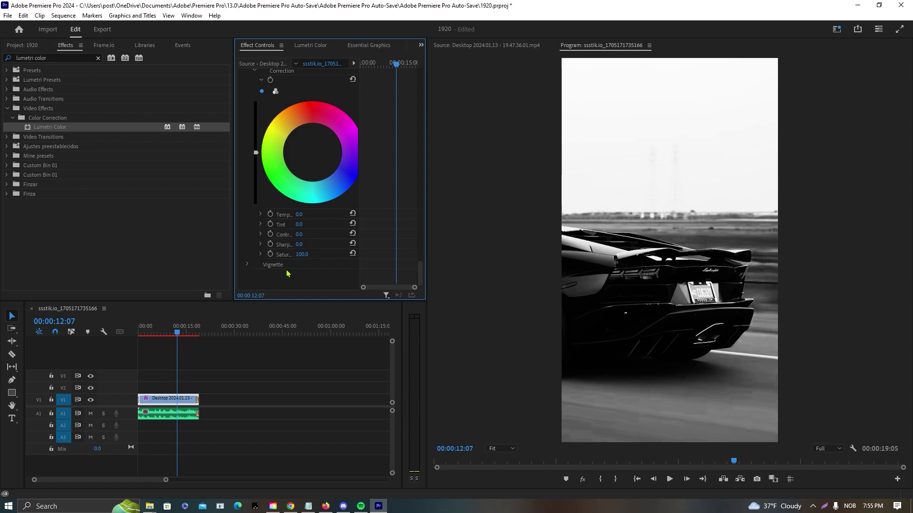
scroll(266, 257, "down", 3)
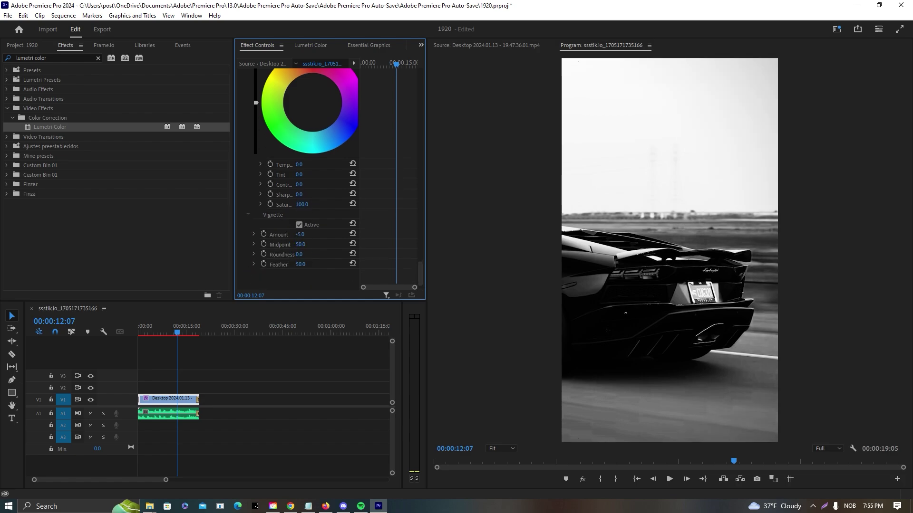
left_click_drag(298, 234, 307, 265)
key("space")
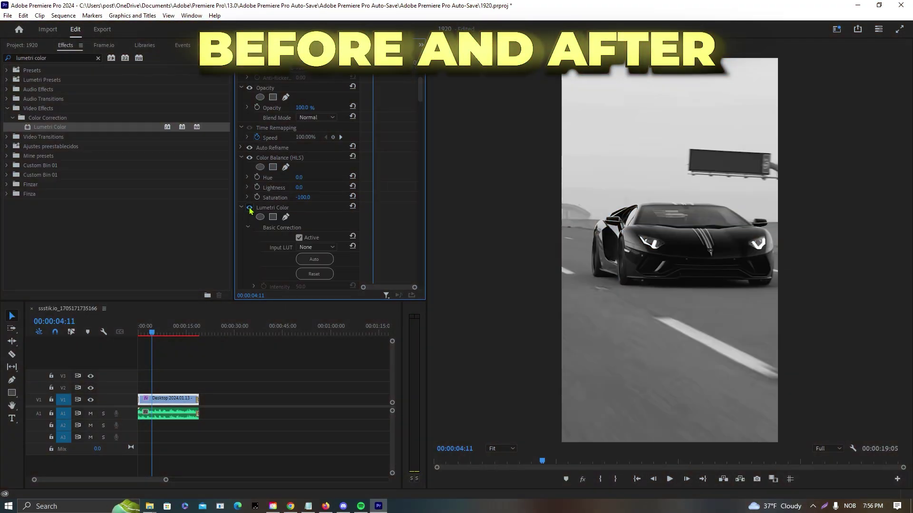
Step: Toggle the Lumetri Color effect off and on to compare the graded and original clip
left_click(250, 208)
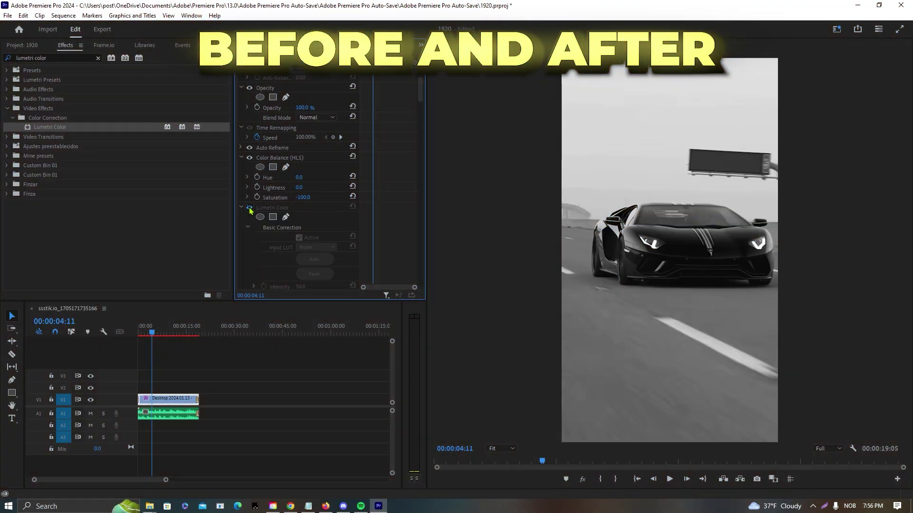
left_click(250, 208)
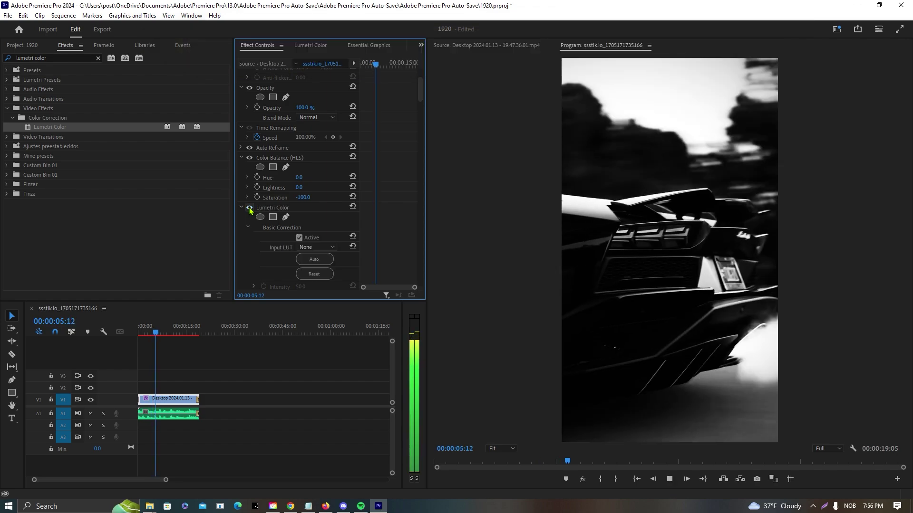
left_click(250, 209)
Step: Re-enable the Lumetri grade, then upload Imanqoute.mp4 to Submagic in English
left_click(250, 209)
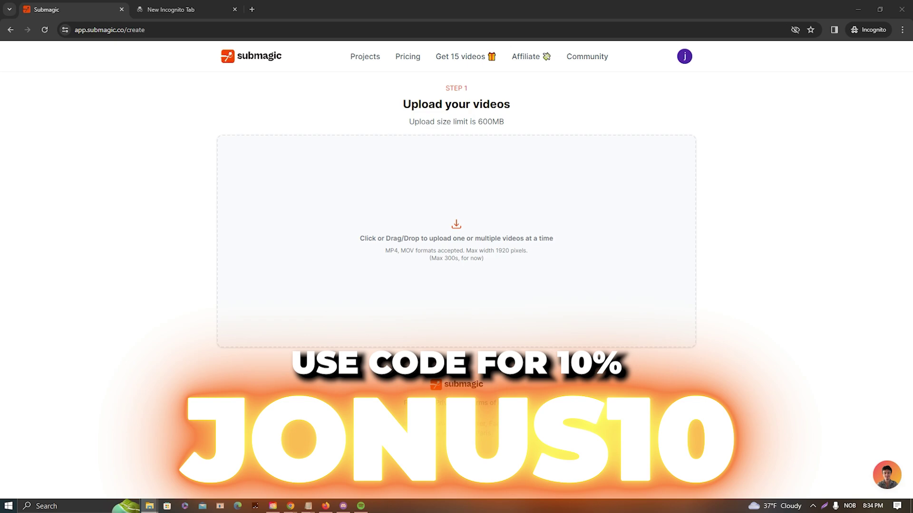
left_click_drag(563, 289, 495, 260)
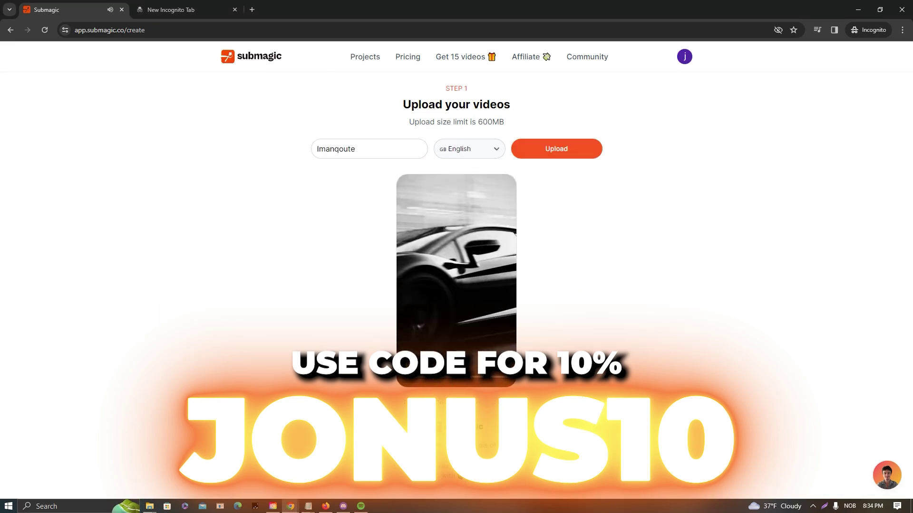
left_click(555, 150)
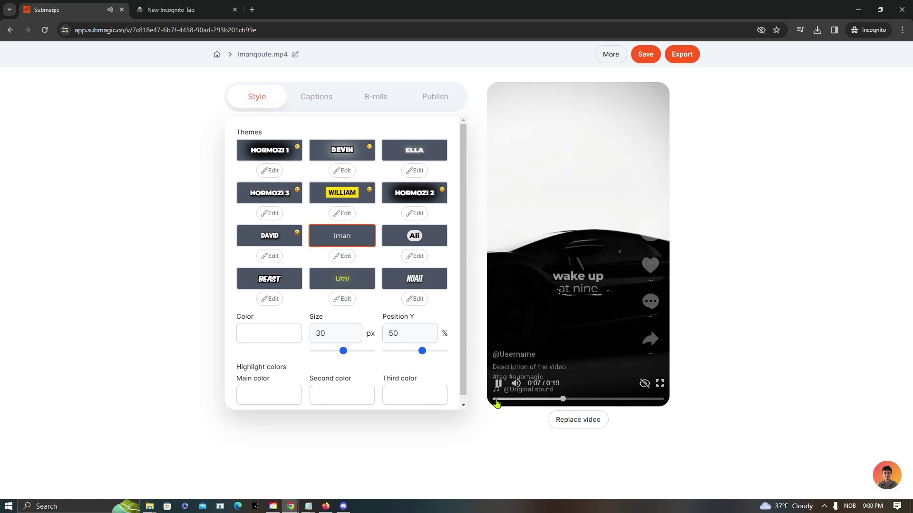
Step: Preview the Umi and Iman caption themes, scrubbing the preview to about 0:06
left_click(345, 286)
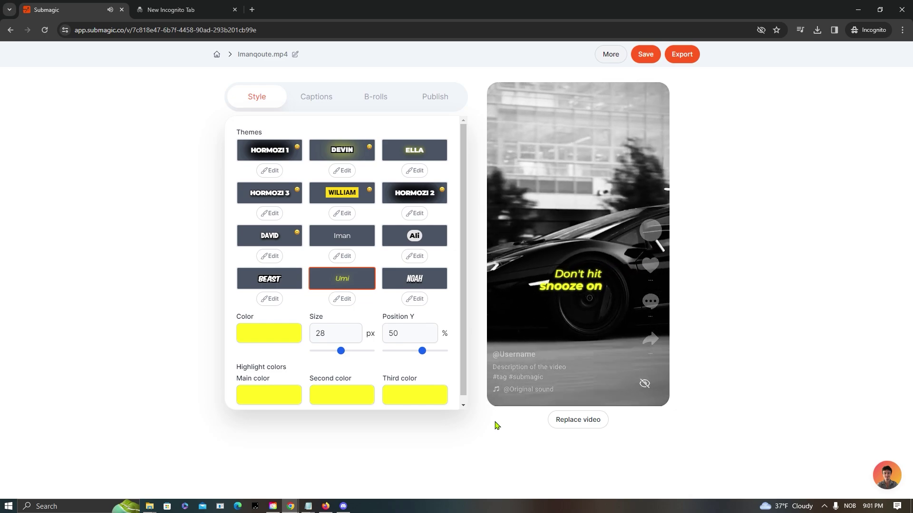
left_click(498, 383)
left_click(361, 238)
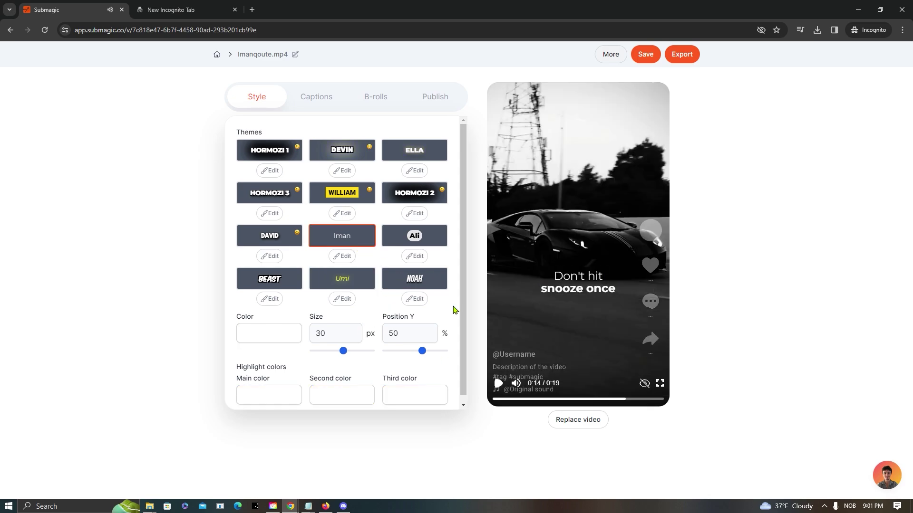
left_click(528, 400)
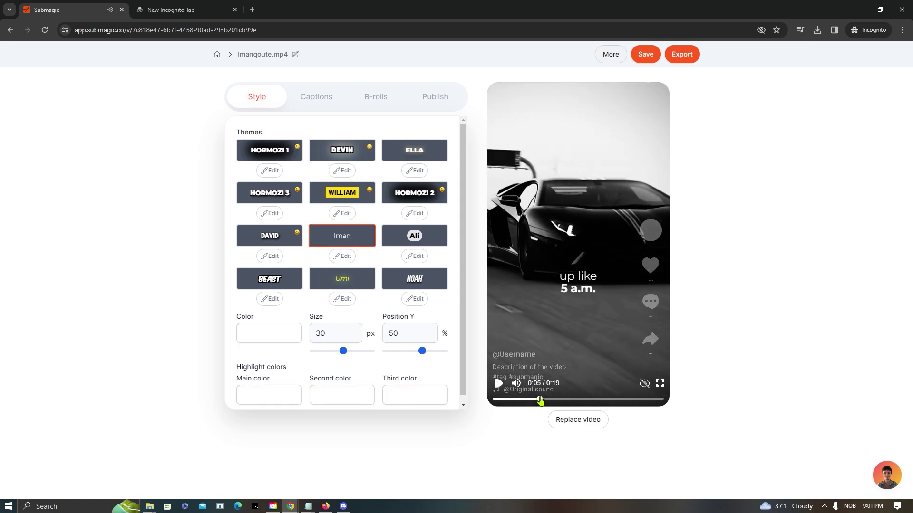
left_click_drag(540, 401, 561, 397)
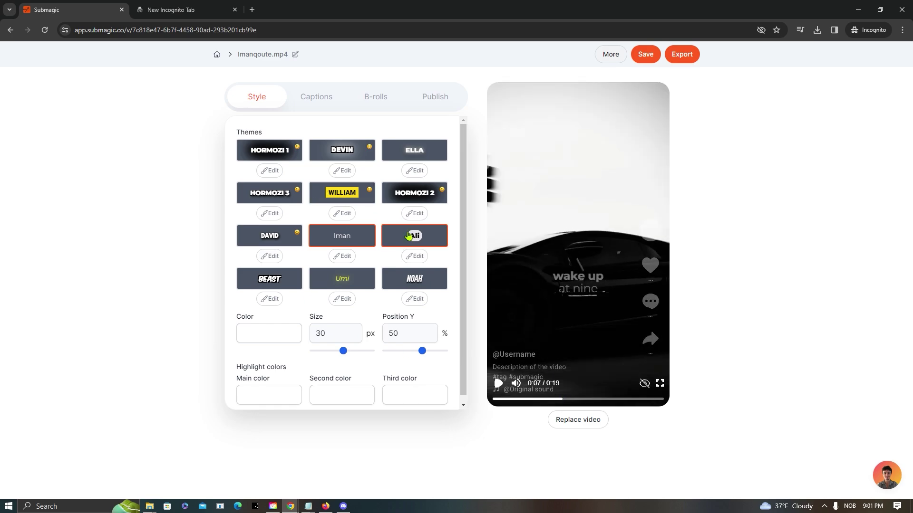
Step: Try the NOAH theme, then apply WILLIAM and play the preview to 0:14
left_click(426, 285)
left_click(500, 387)
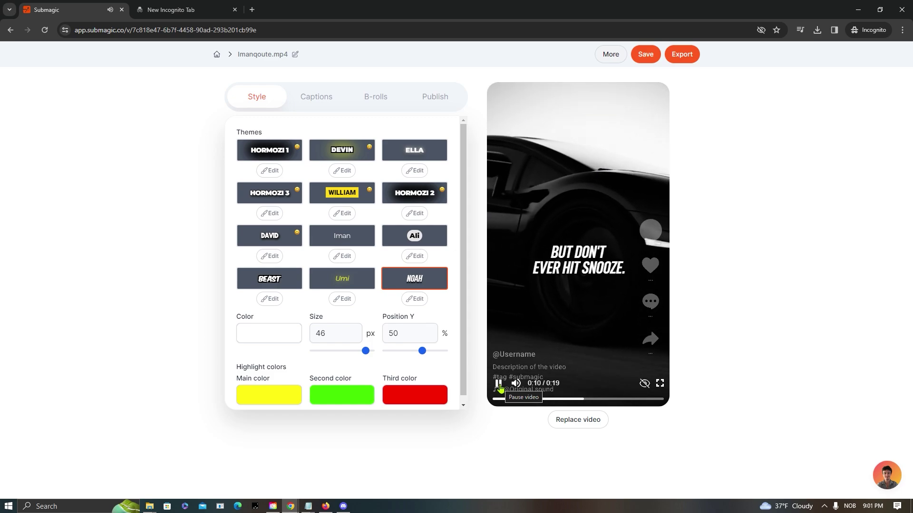
left_click(499, 384)
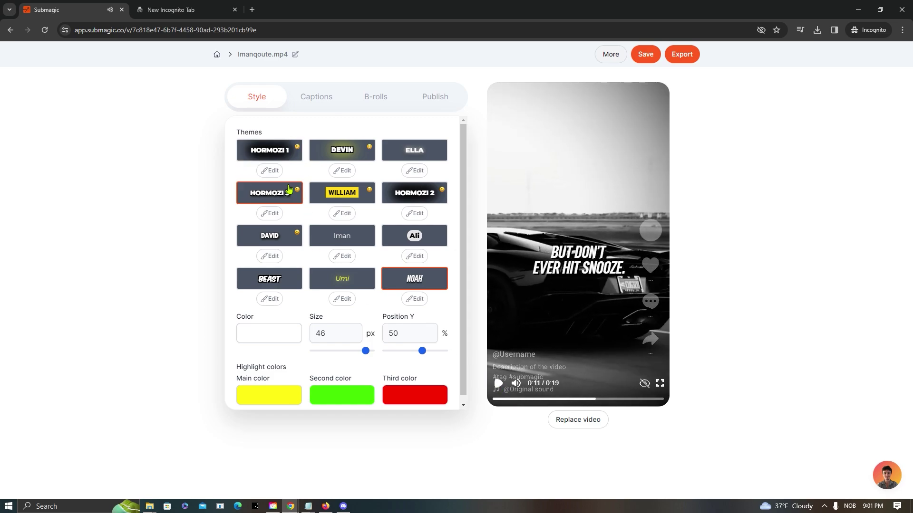
left_click(341, 191)
left_click(498, 384)
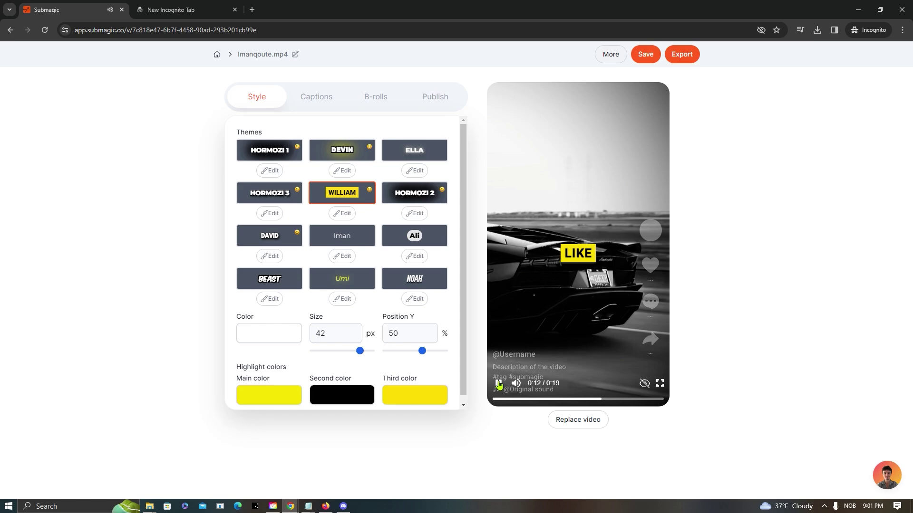
left_click(498, 383)
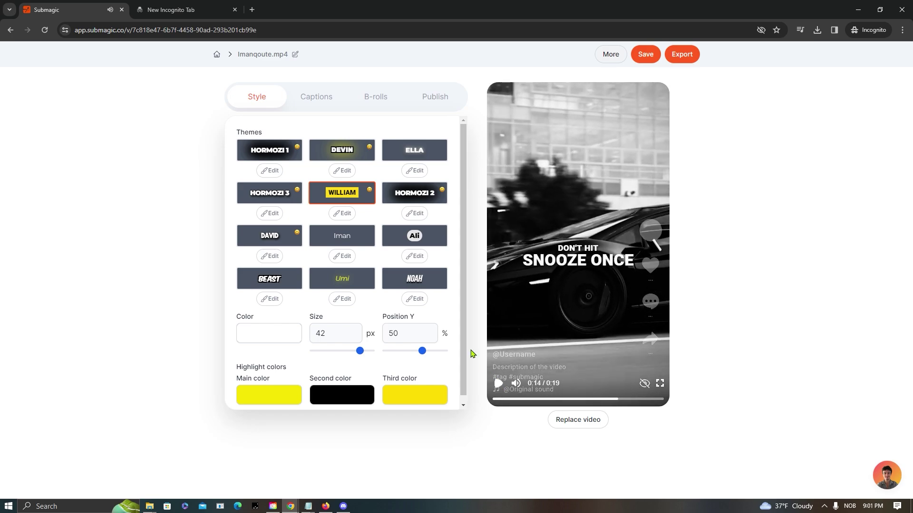
Step: Review the transcribed caption segments and their suggested B-rolls in Submagic
left_click(314, 99)
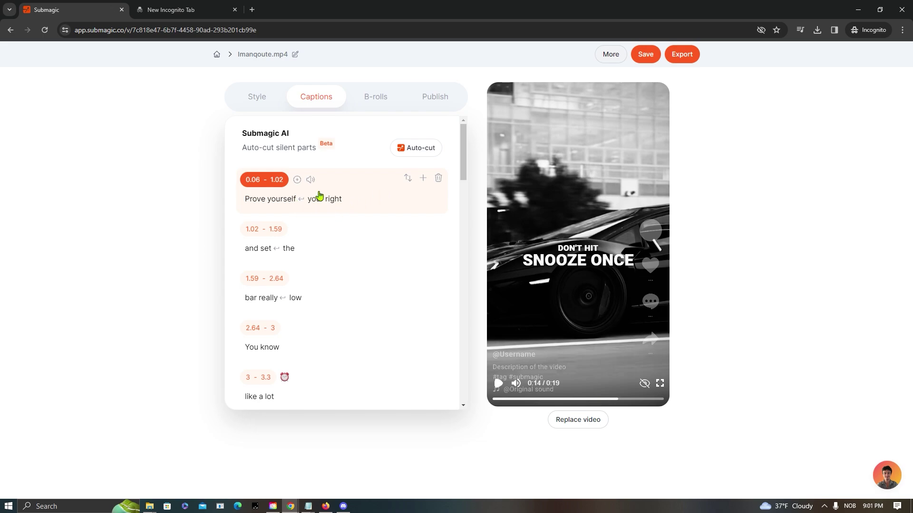
scroll(310, 268, "down", 12)
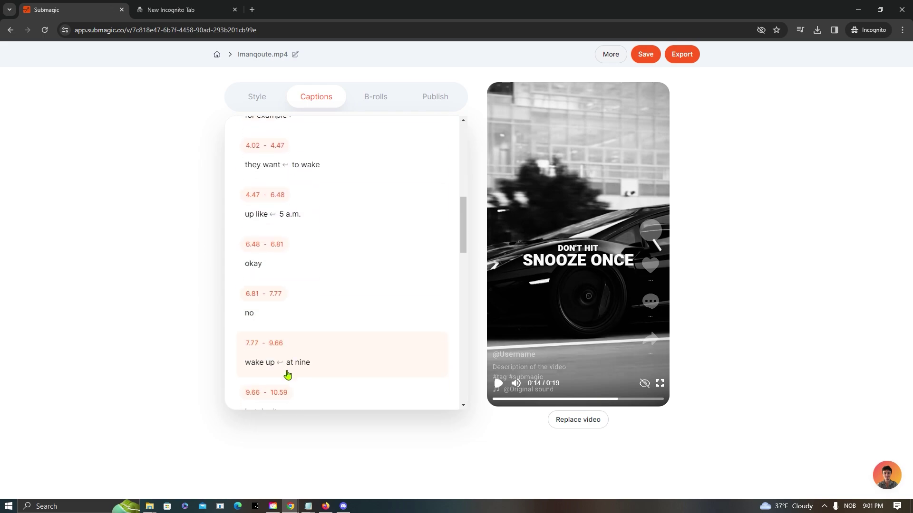
scroll(304, 309, "up", 12)
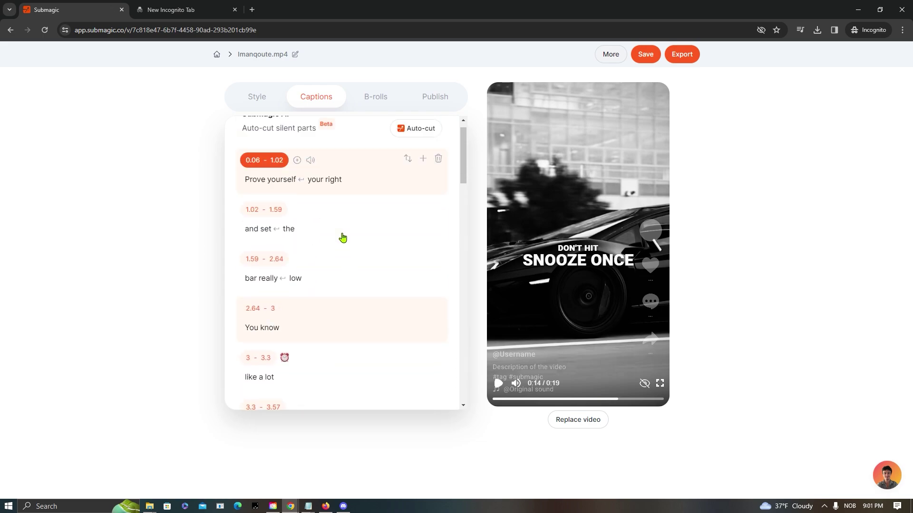
left_click(373, 105)
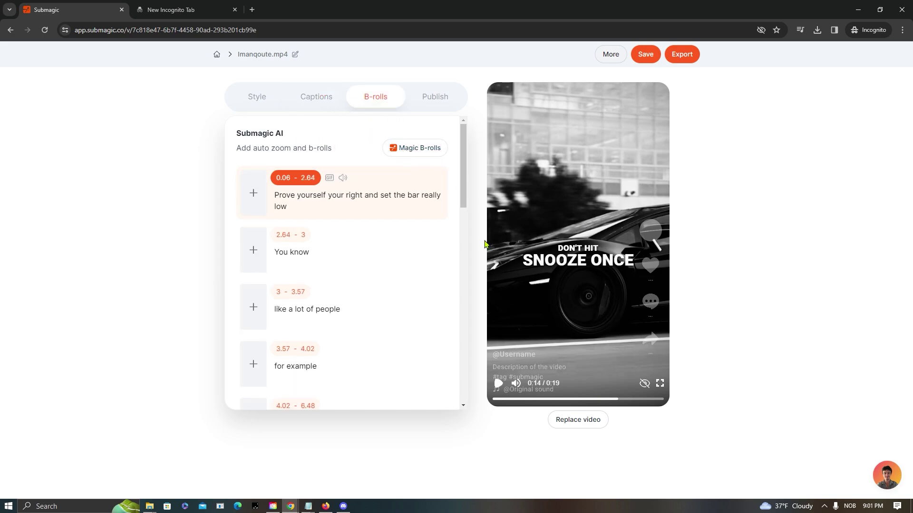
left_click(319, 101)
scroll(338, 263, "down", 6)
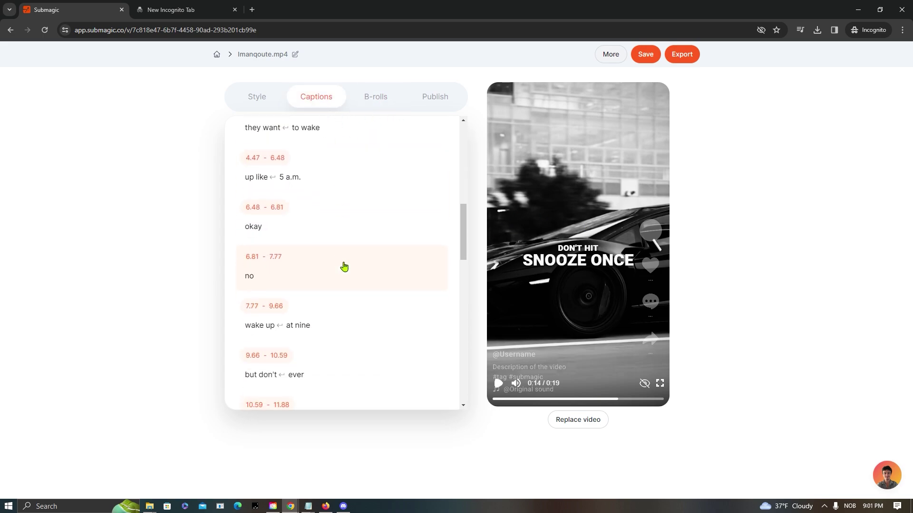
scroll(345, 265, "down", 10)
Step: Switch the captions back to the plain Iman theme, then recheck the caption segment list
left_click(257, 99)
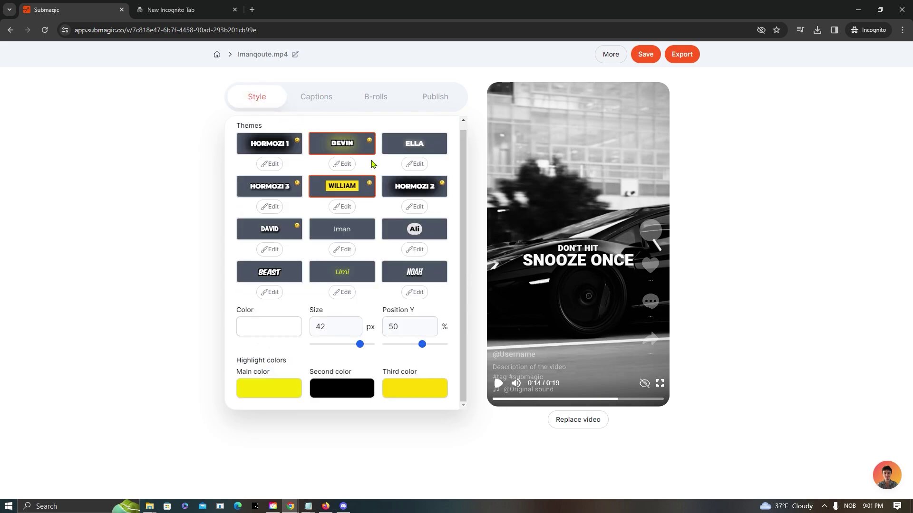
left_click(341, 228)
left_click(324, 100)
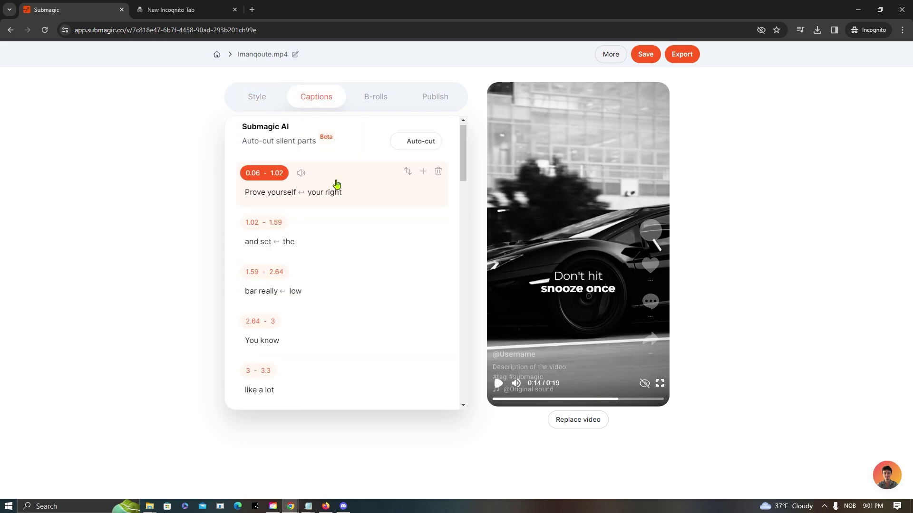
scroll(337, 290, "down", 15)
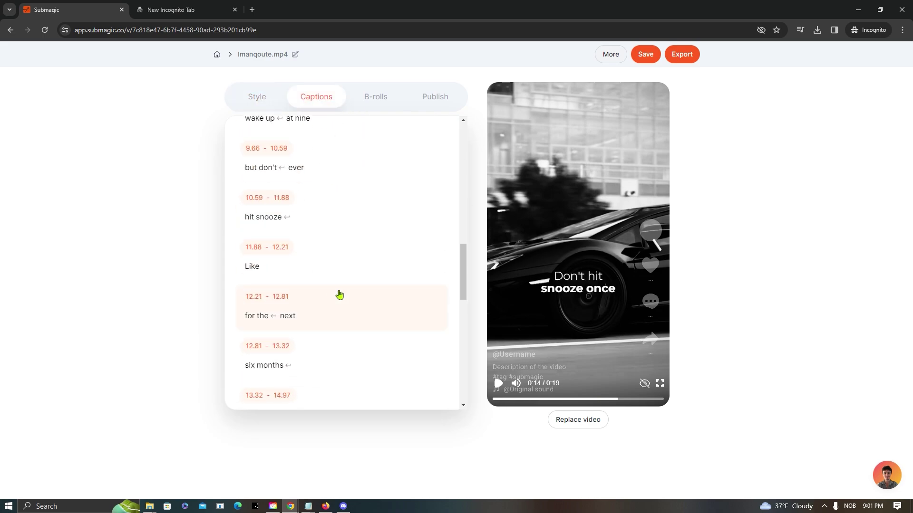
left_click(433, 96)
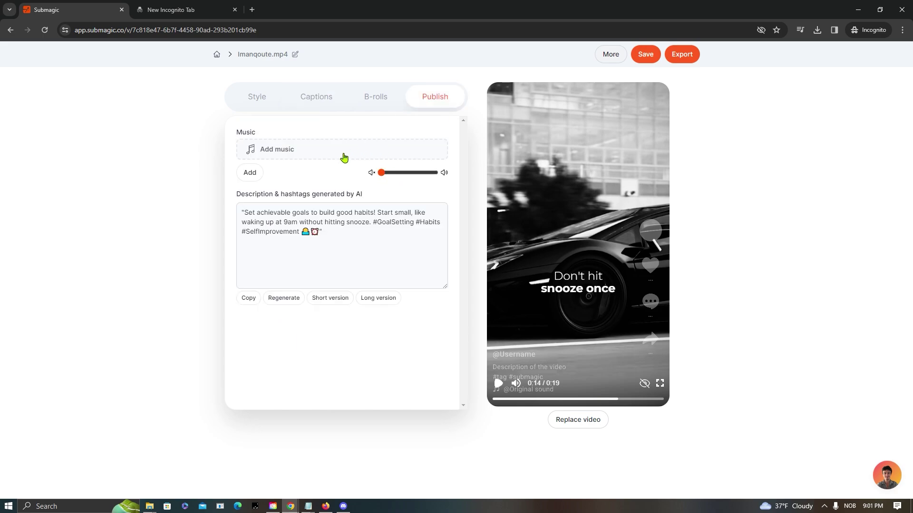
left_click_drag(239, 211, 369, 245)
left_click(399, 251)
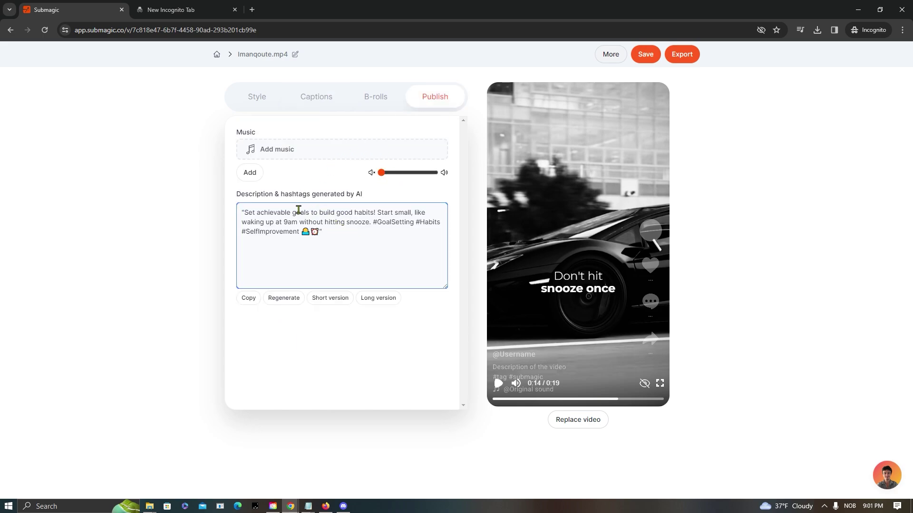